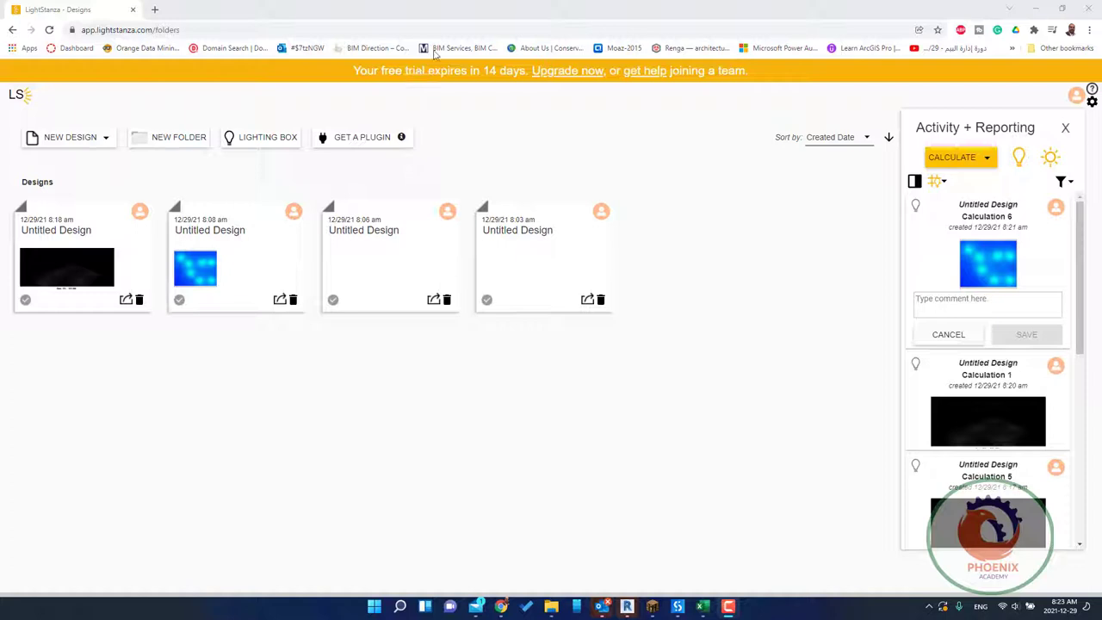
Open the GET A PLUGIN link, the Plugins for LightStanza page, in a new browser tab.
{"action": "right_click", "coordinate": [374, 142]}
{"action": "left_click", "coordinate": [359, 143]}
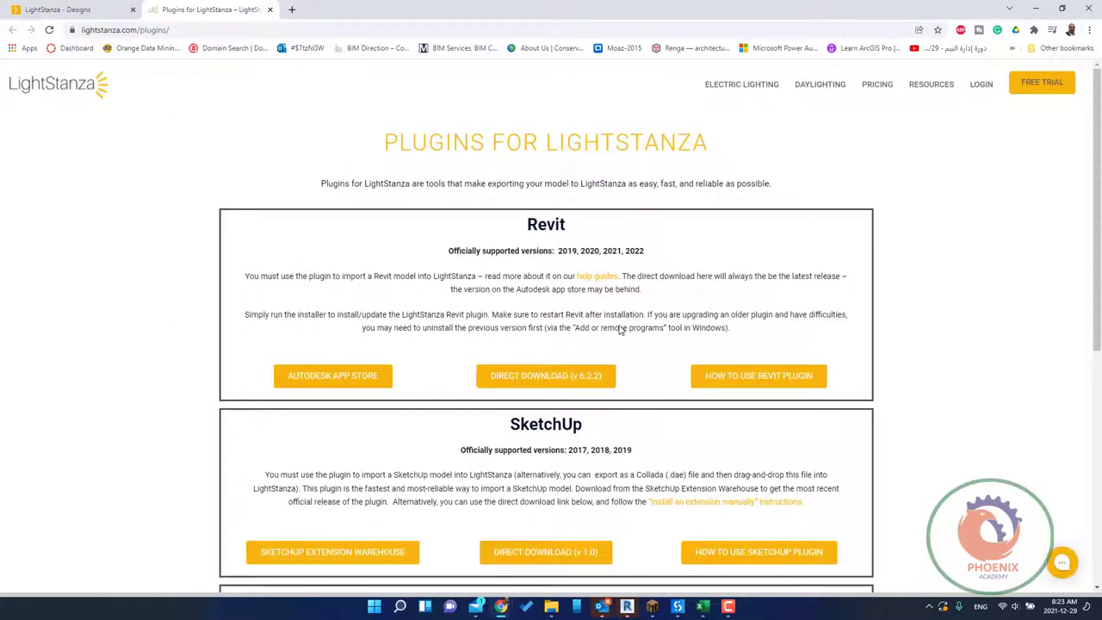
Skim the Revit, SketchUp and Rhino plugin notes, then go back to the LightStanza - Designs tab.
{"action": "scroll", "coordinate": [610, 413], "scroll_direction": "down", "scroll_amount": 3}
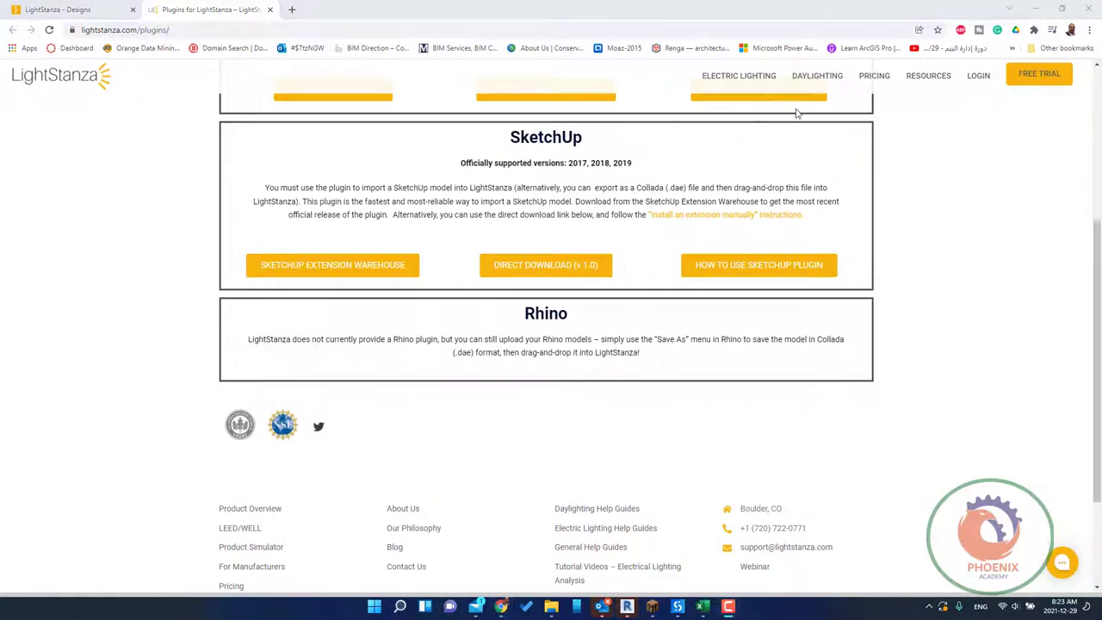
{"action": "scroll", "coordinate": [612, 312], "scroll_direction": "up", "scroll_amount": 3}
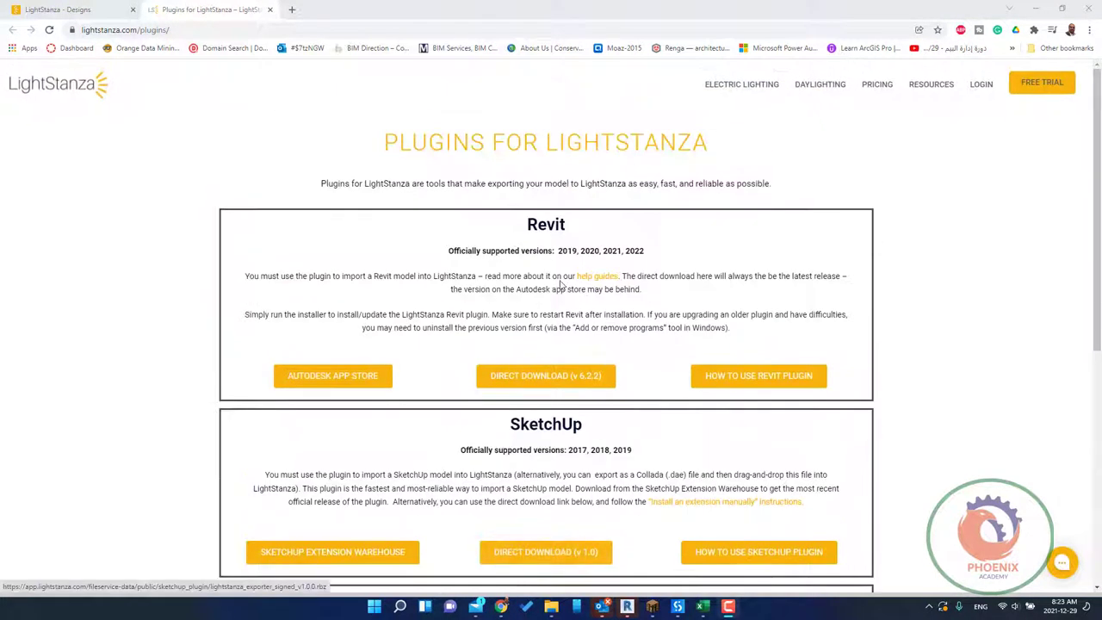
{"action": "left_click", "coordinate": [35, 11]}
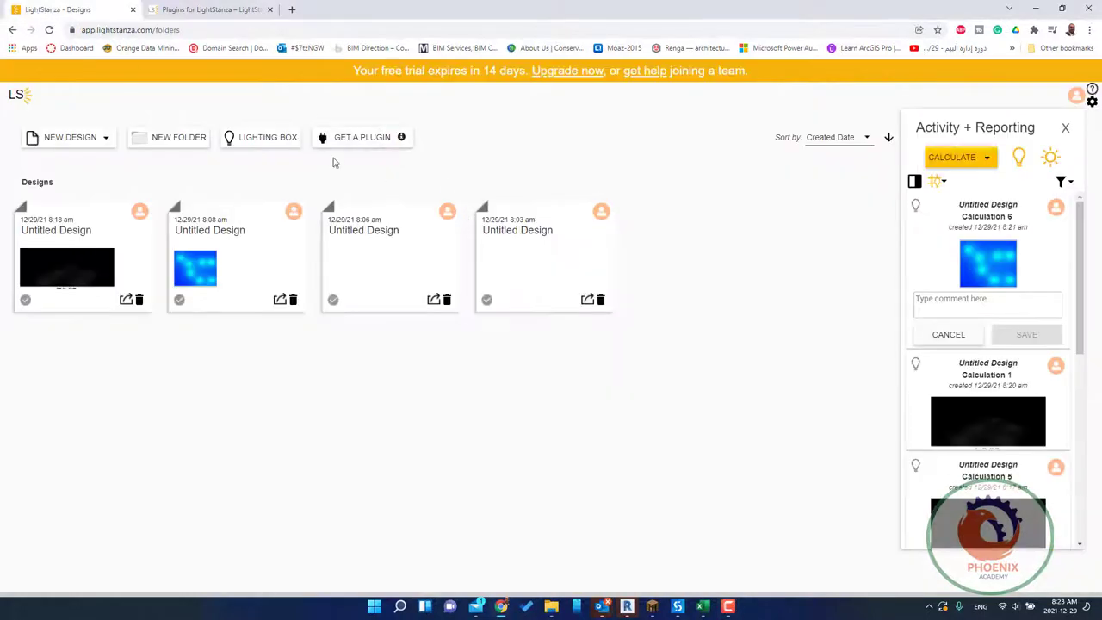
Create a new blank Untitled Design from NEW DESIGN > Canvas.
{"action": "left_click", "coordinate": [69, 138]}
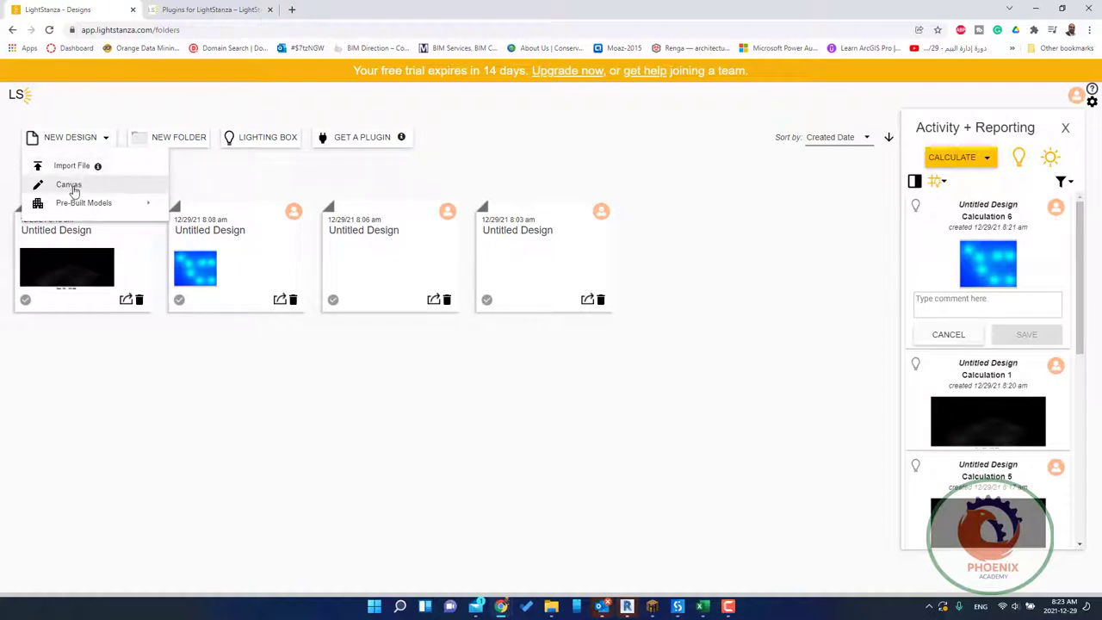
{"action": "mouse_move", "coordinate": [83, 202]}
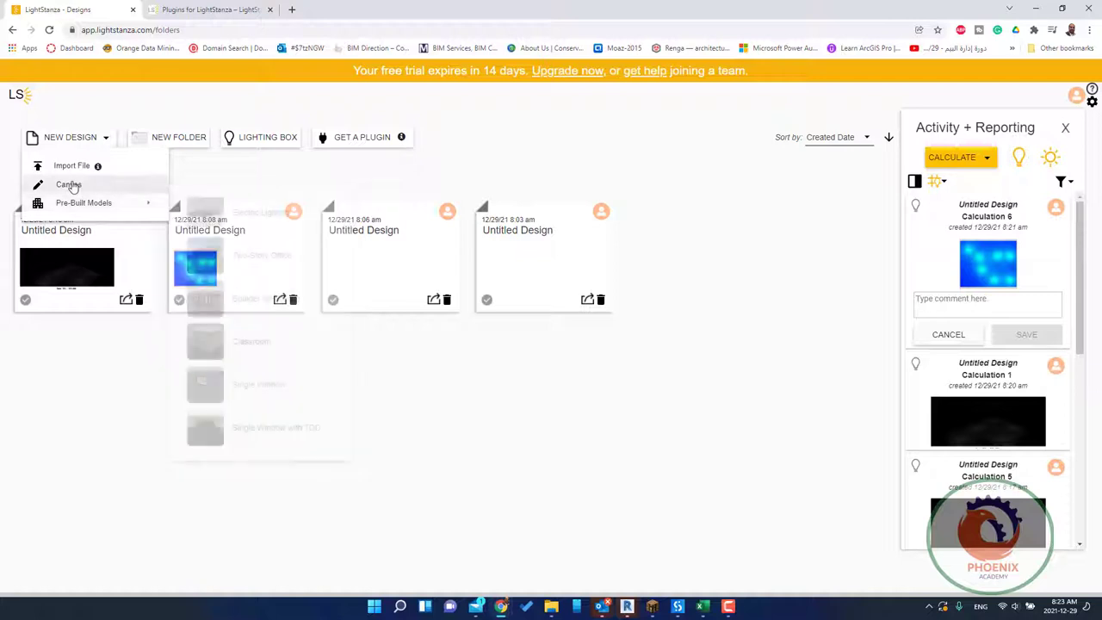
{"action": "left_click", "coordinate": [84, 189]}
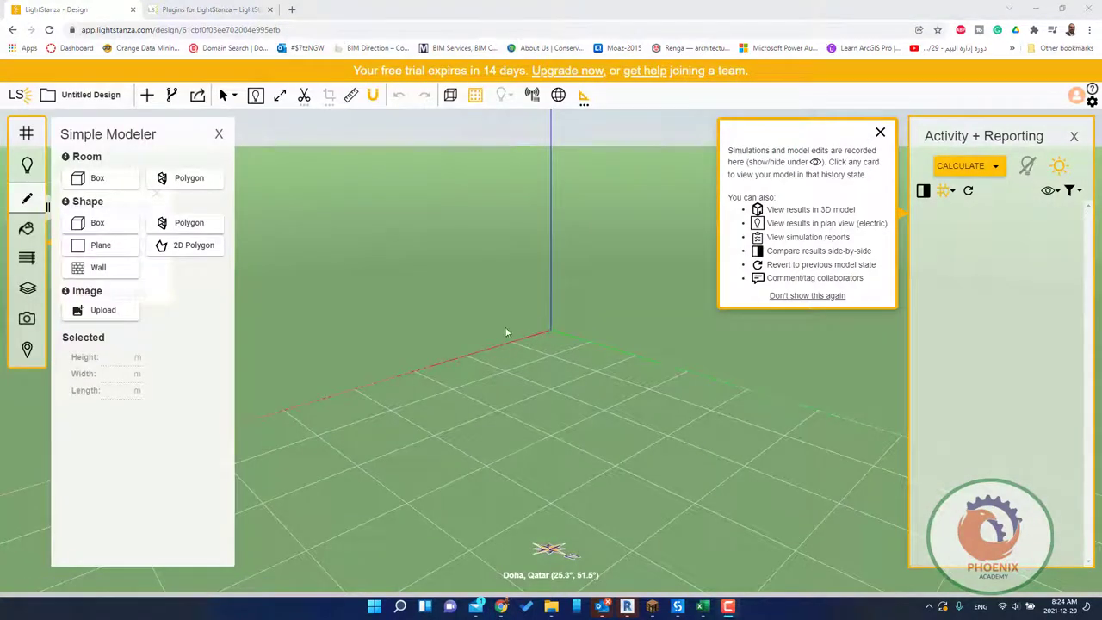
Draw a 3 m-high six-corner L-shaped polygon, 15 m wide by 15.81 m long.
{"action": "left_click", "coordinate": [182, 225]}
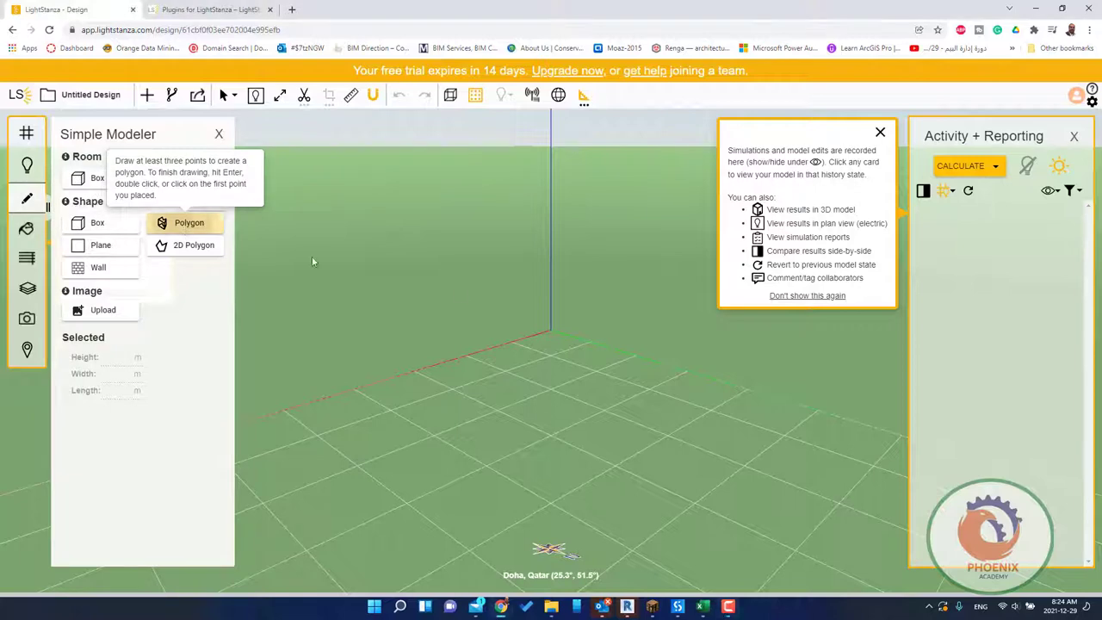
{"action": "left_click", "coordinate": [555, 333]}
{"action": "left_click", "coordinate": [832, 417]}
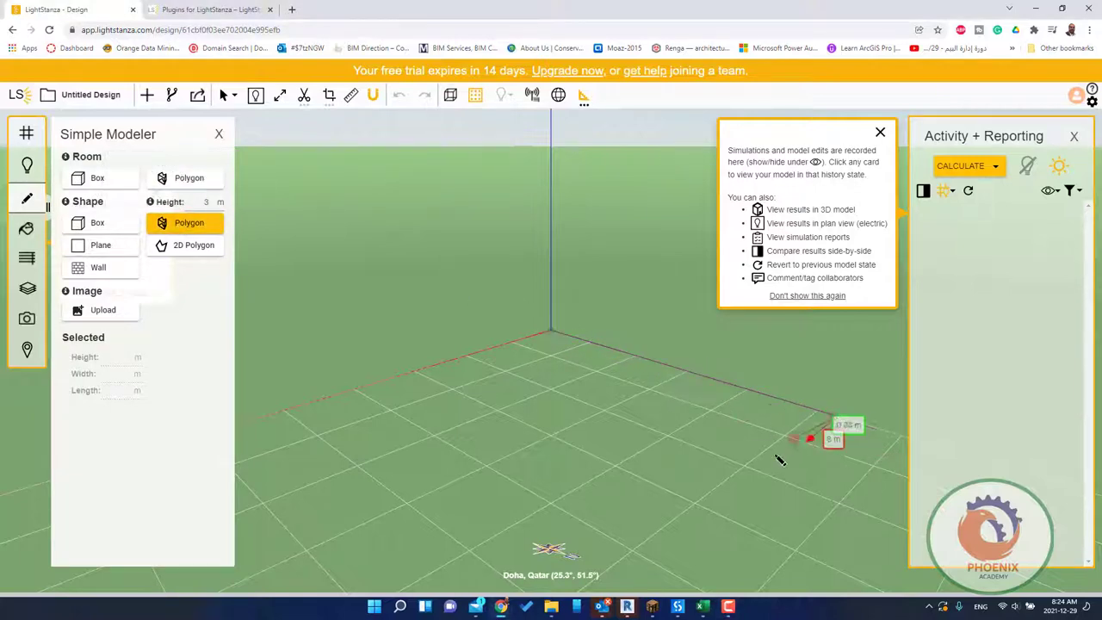
{"action": "left_click", "coordinate": [716, 528]}
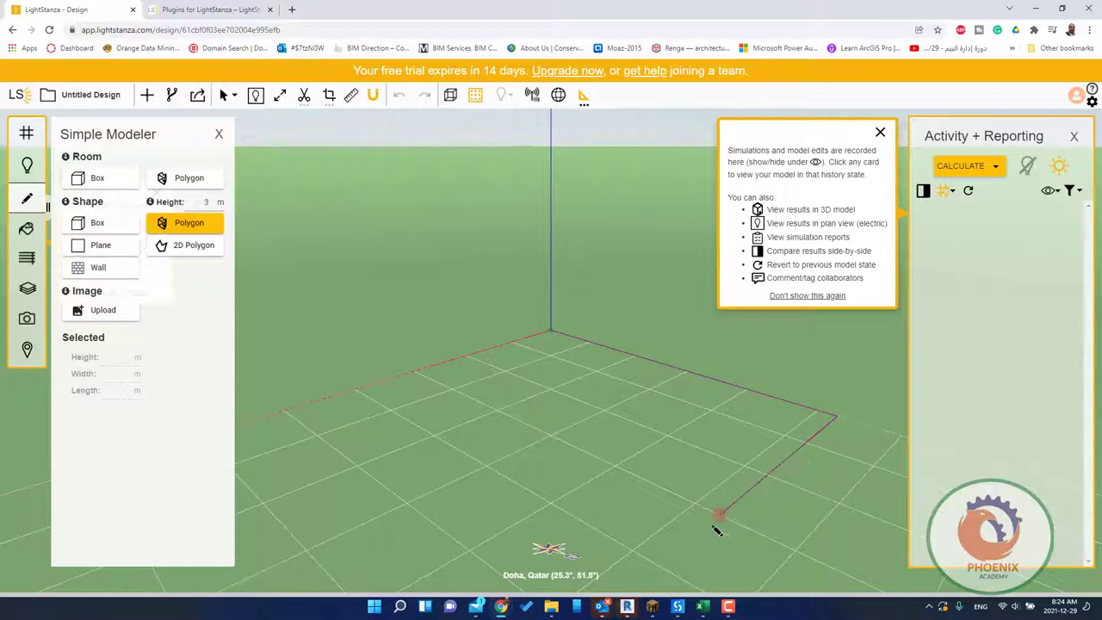
{"action": "left_click", "coordinate": [614, 467]}
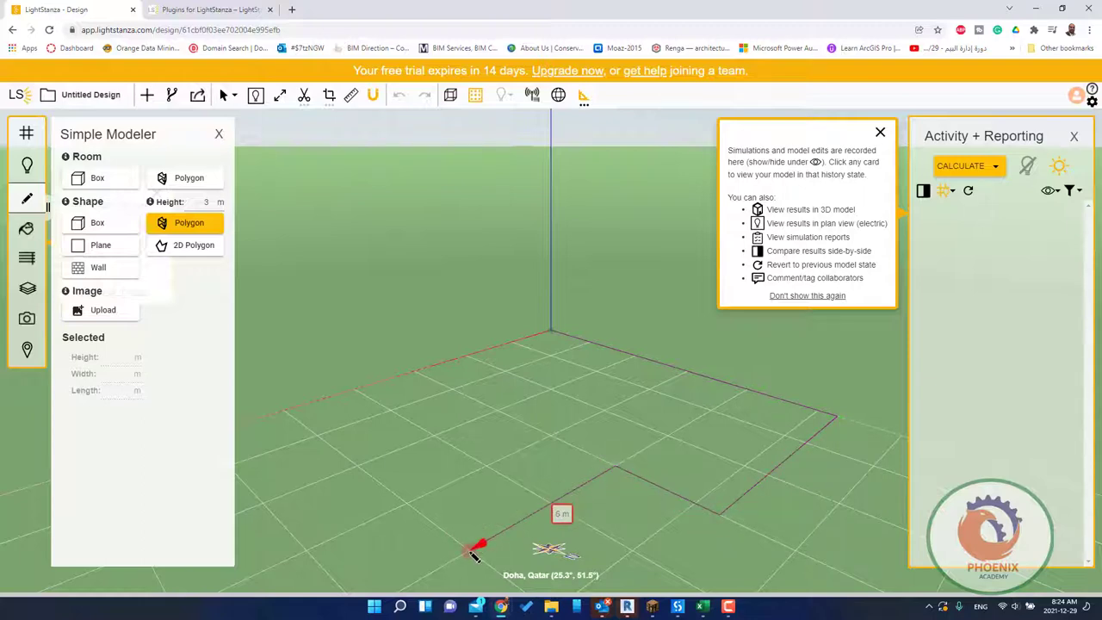
{"action": "left_click", "coordinate": [470, 549]}
{"action": "left_click", "coordinate": [284, 412]}
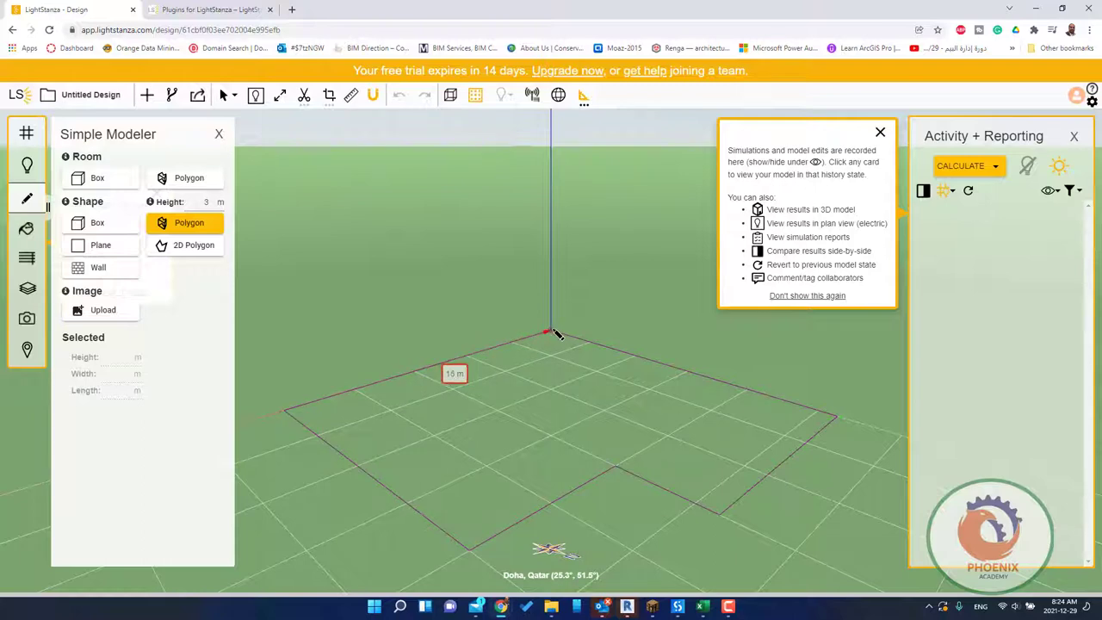
{"action": "left_click", "coordinate": [553, 330]}
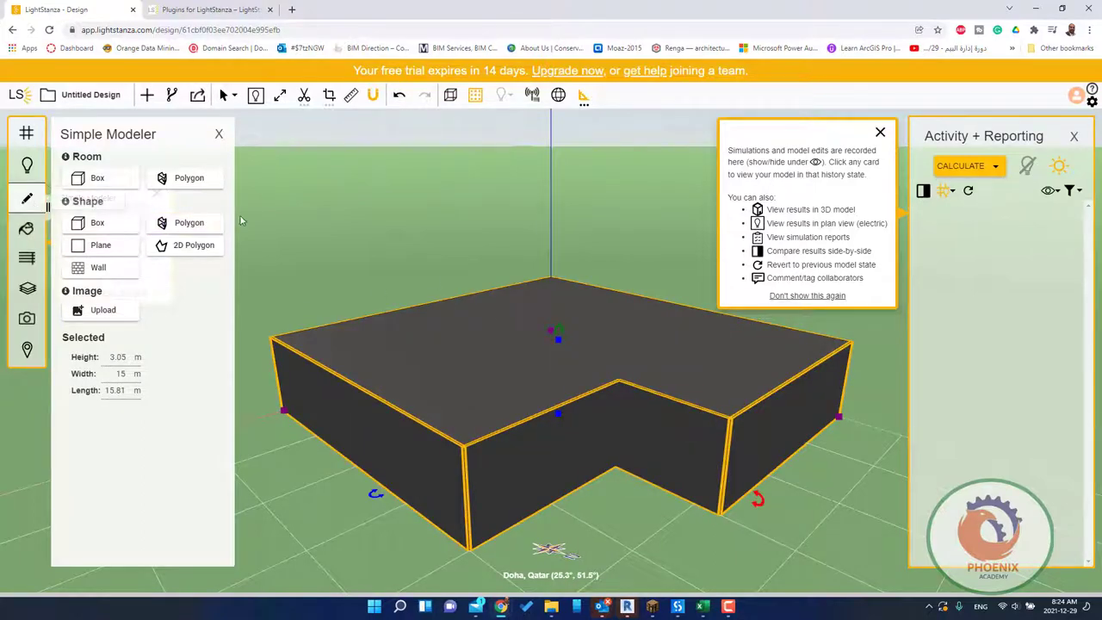
Start a user-defined Draw Polygon illuminance grid from the Illuminance Grids panel.
{"action": "left_click", "coordinate": [26, 130]}
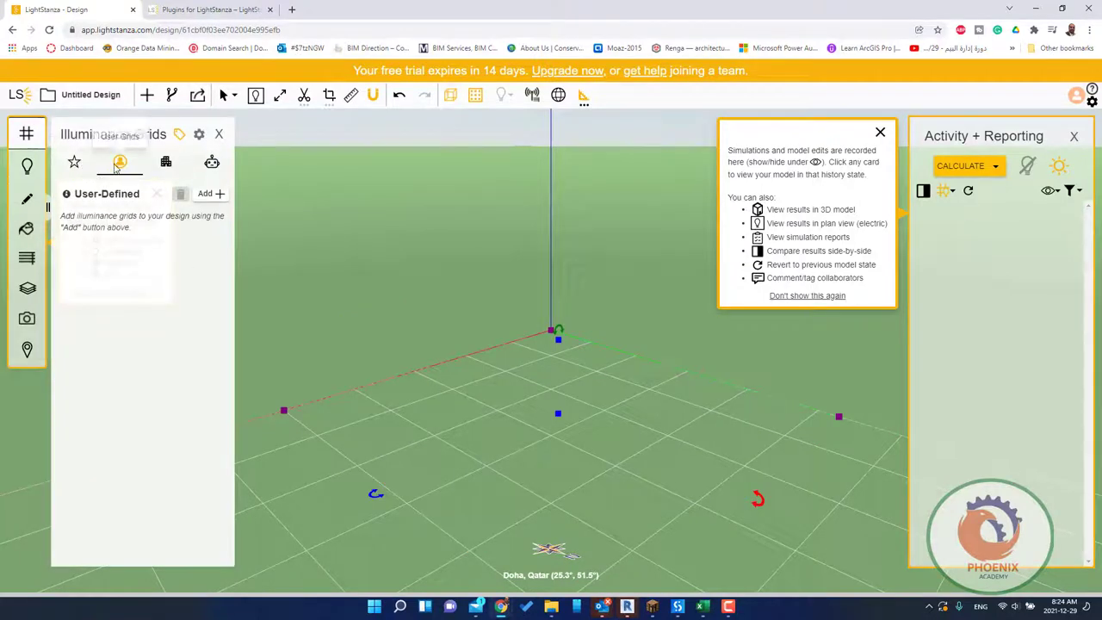
{"action": "left_click", "coordinate": [212, 195]}
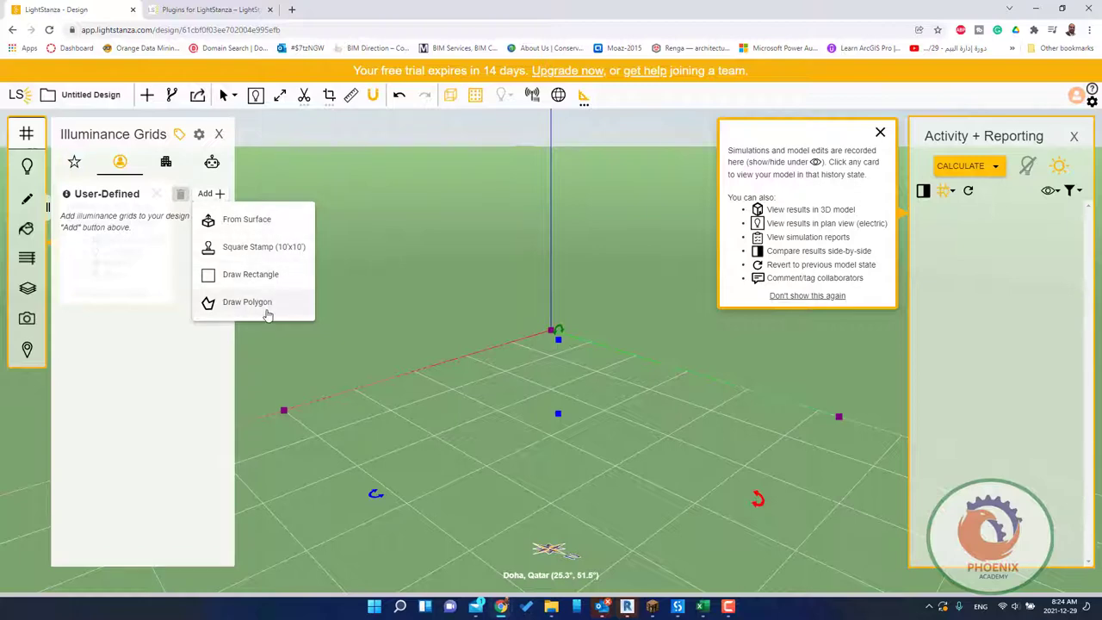
{"action": "left_click", "coordinate": [26, 166]}
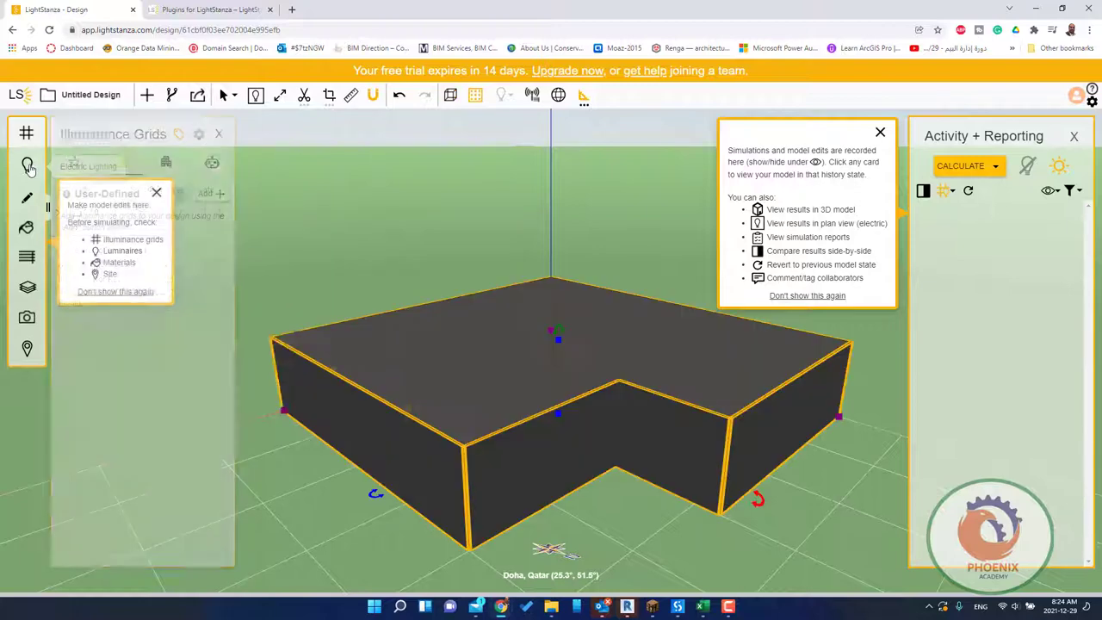
{"action": "left_click", "coordinate": [27, 133]}
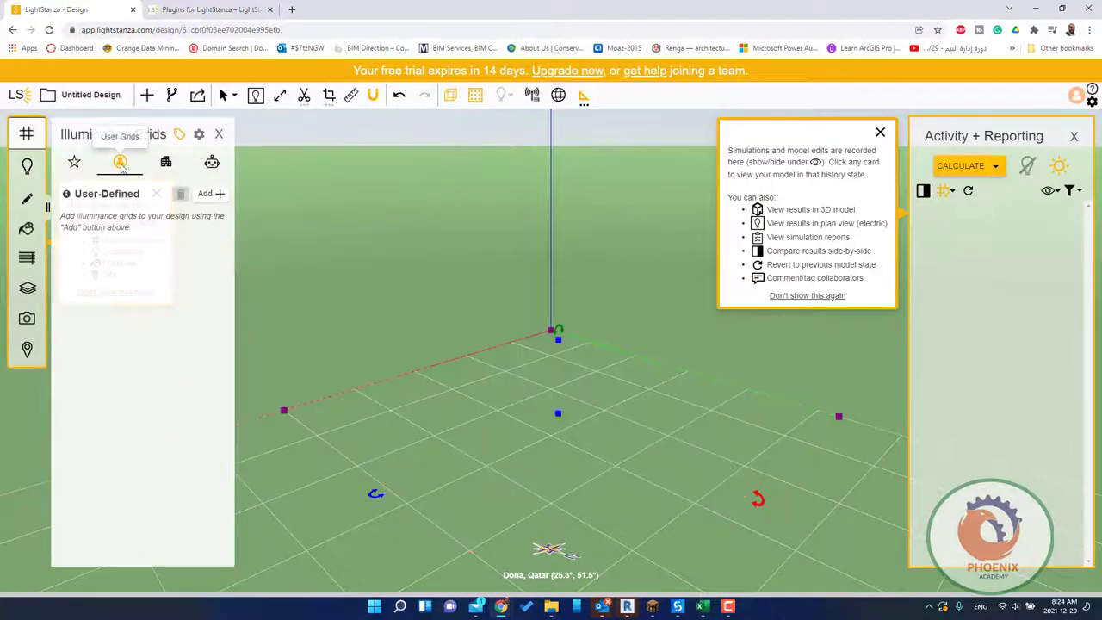
{"action": "left_click", "coordinate": [211, 195]}
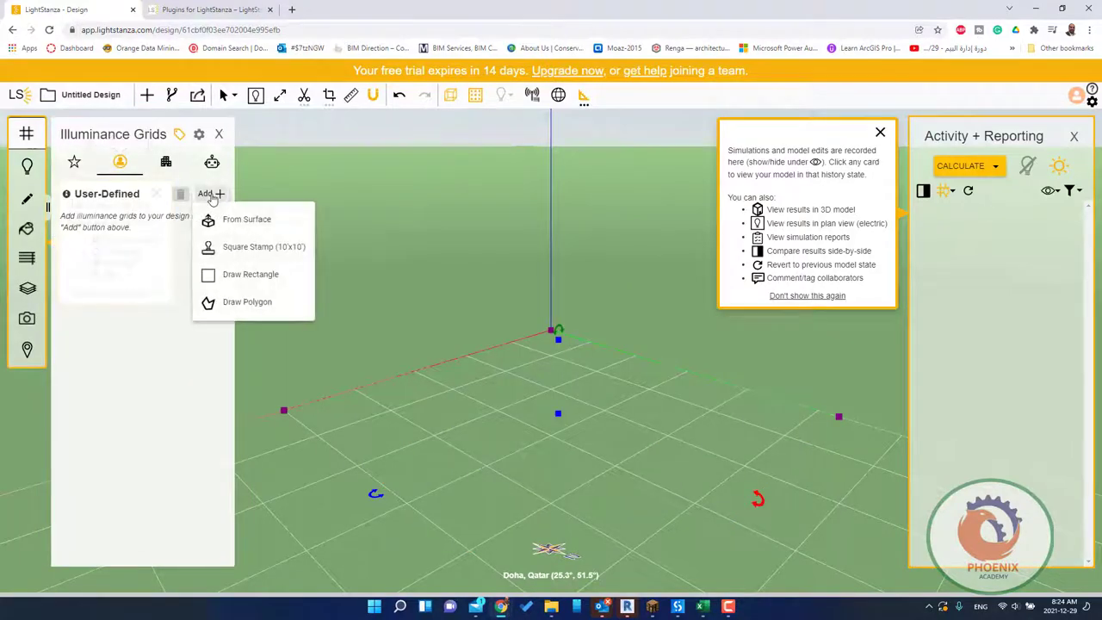
{"action": "left_click", "coordinate": [266, 302]}
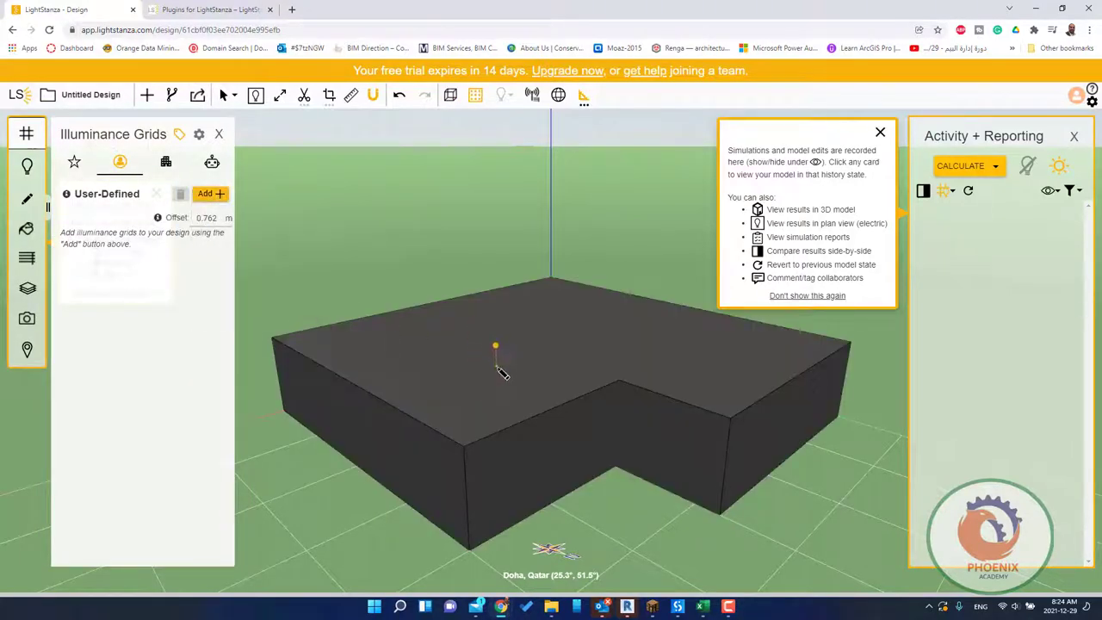
Trace the 212.1 m² grid around the room's corners, then start a new luminaire in Lighting Families.
{"action": "left_click", "coordinate": [277, 340]}
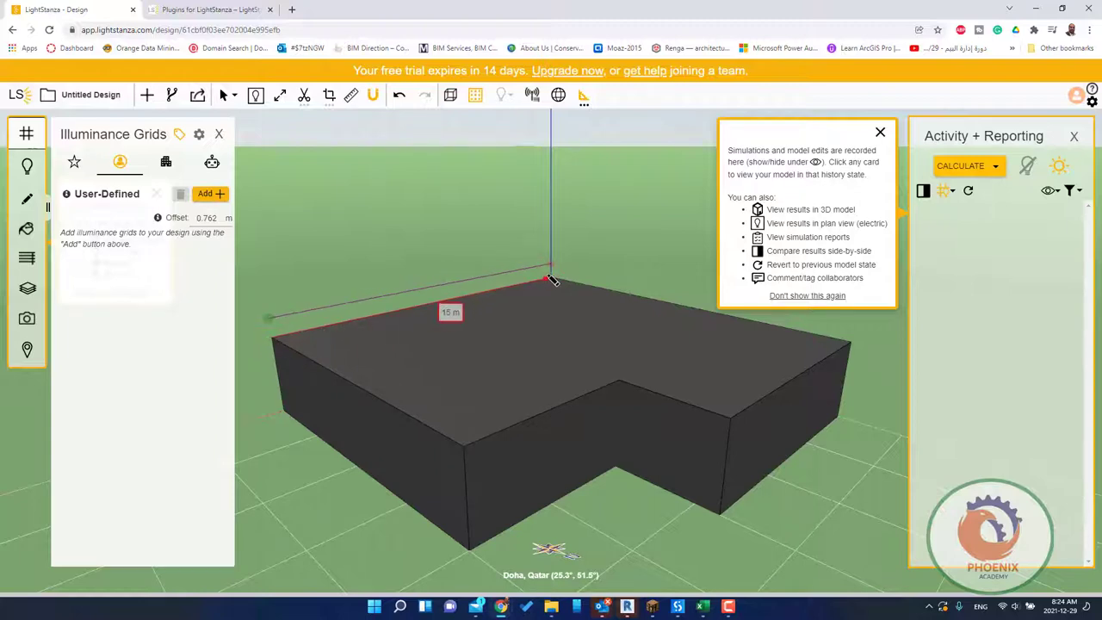
{"action": "left_click", "coordinate": [848, 343]}
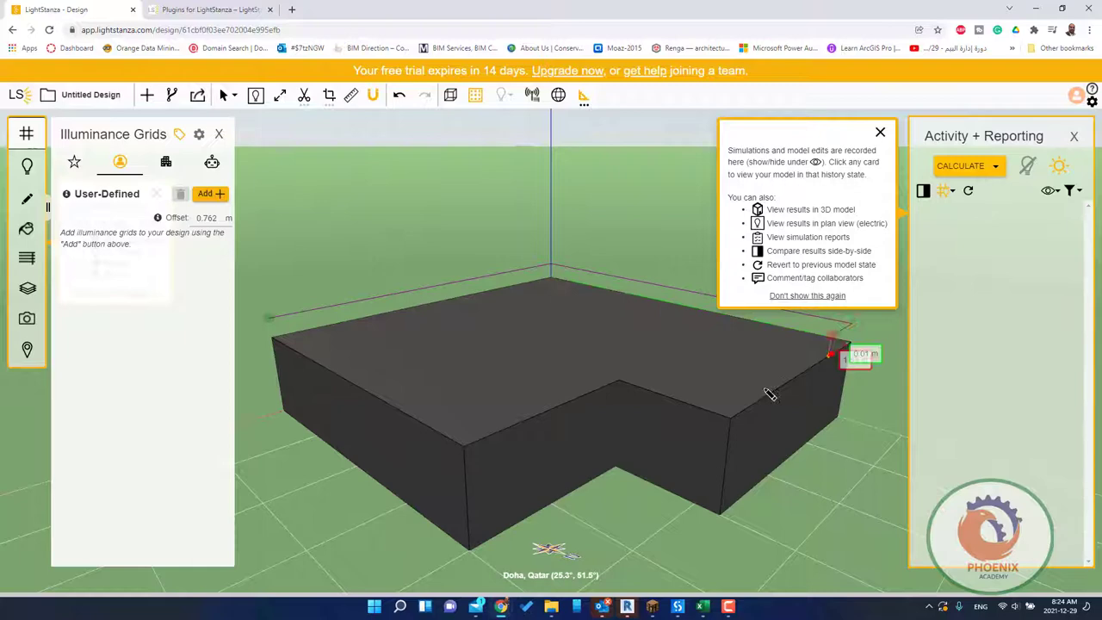
{"action": "left_click", "coordinate": [732, 419]}
{"action": "left_click", "coordinate": [621, 381]}
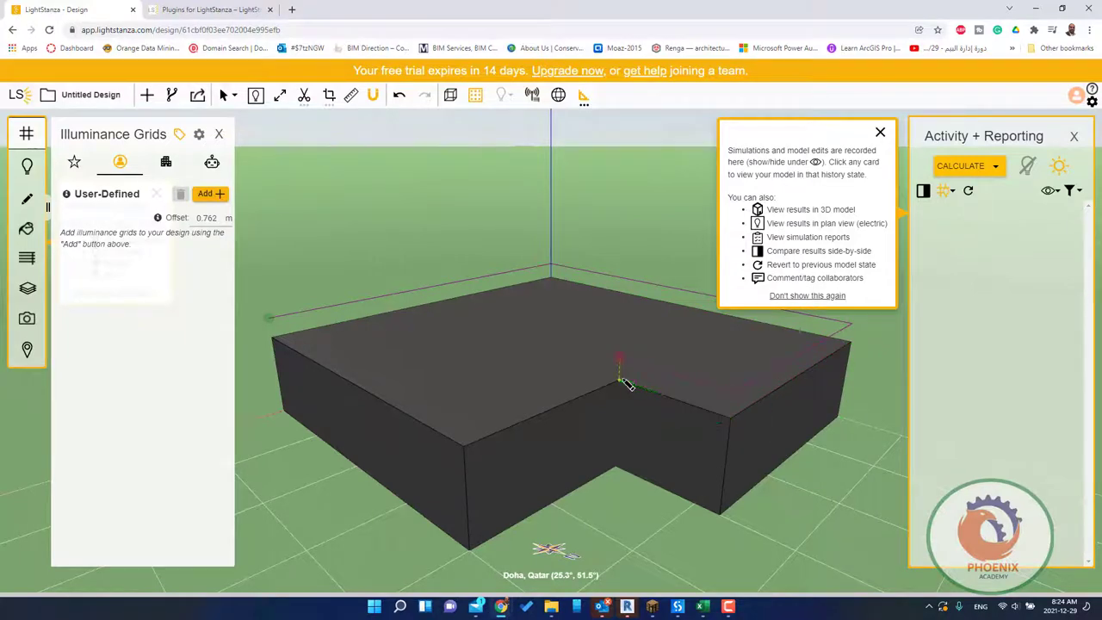
{"action": "left_click", "coordinate": [463, 446]}
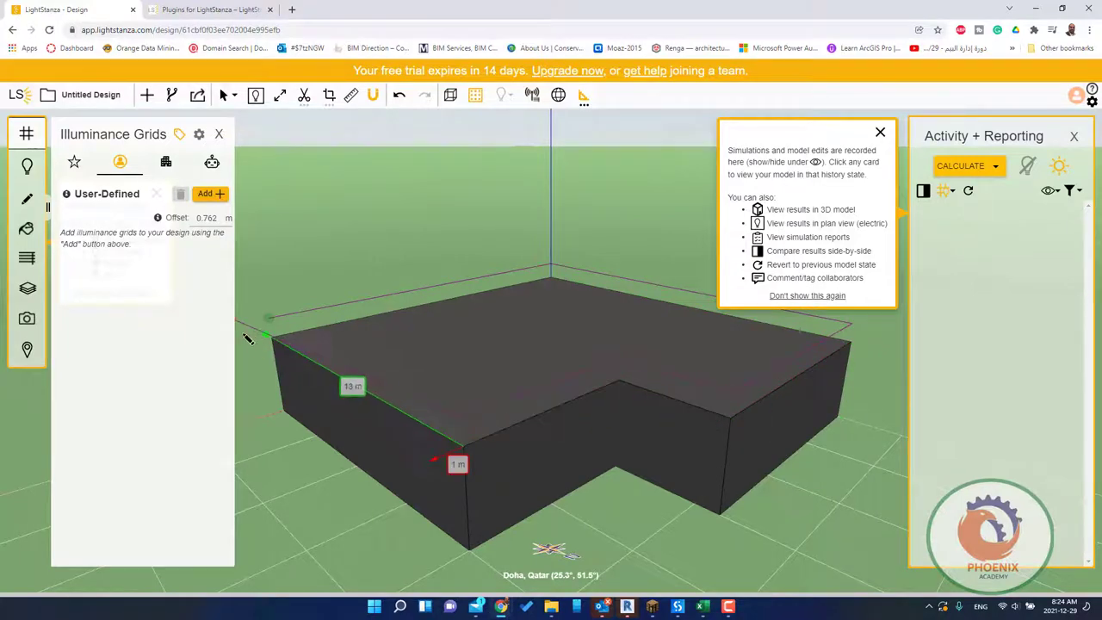
{"action": "left_click", "coordinate": [285, 307]}
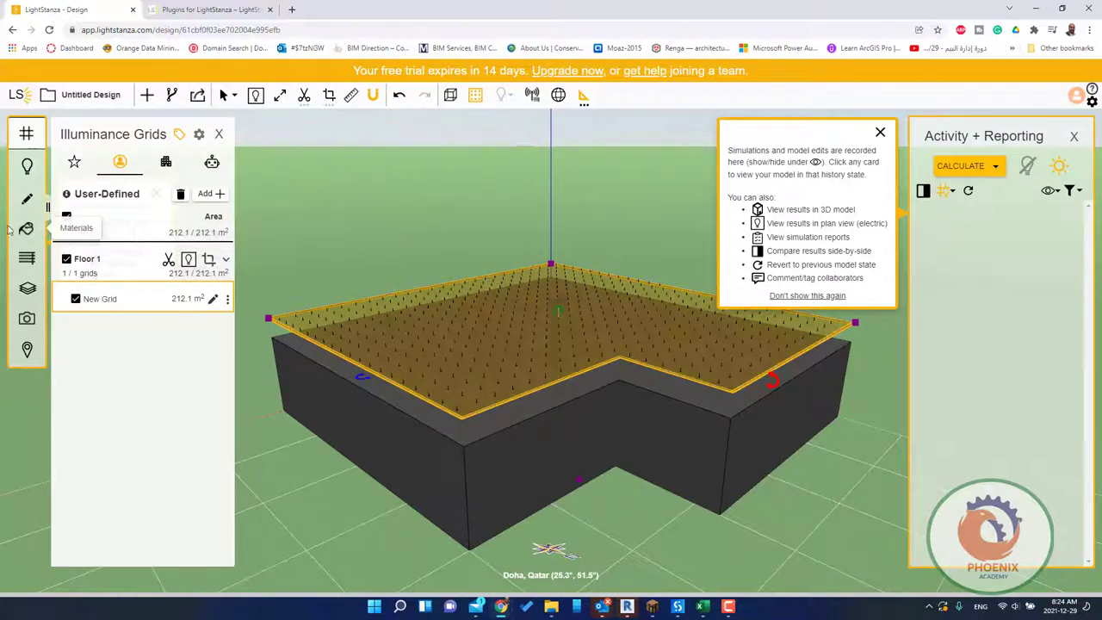
{"action": "left_click", "coordinate": [27, 167]}
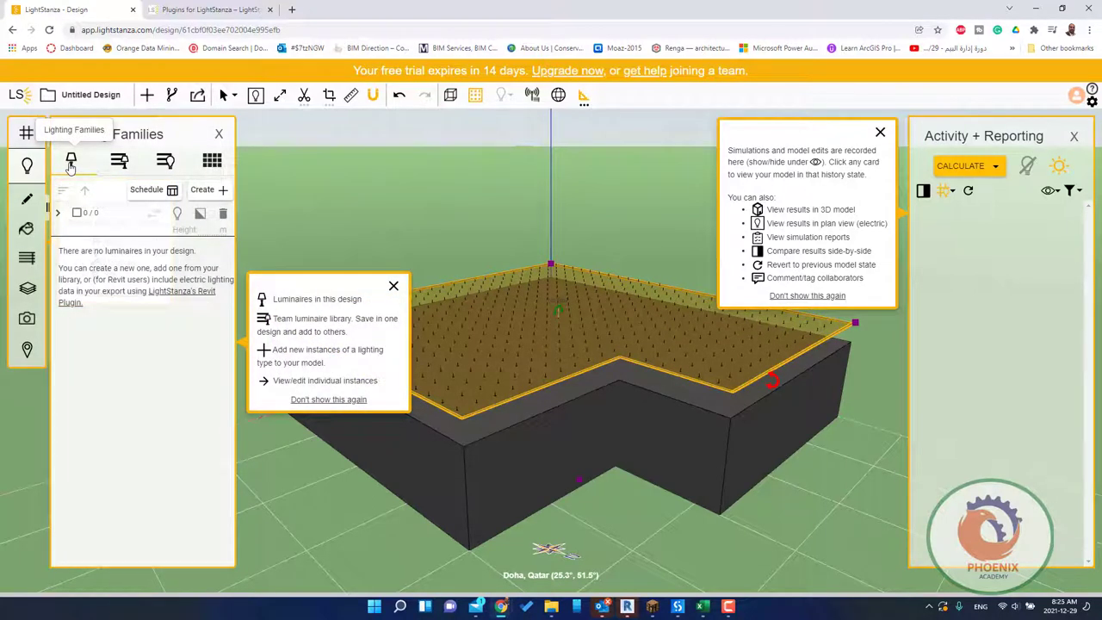
{"action": "left_click", "coordinate": [220, 190]}
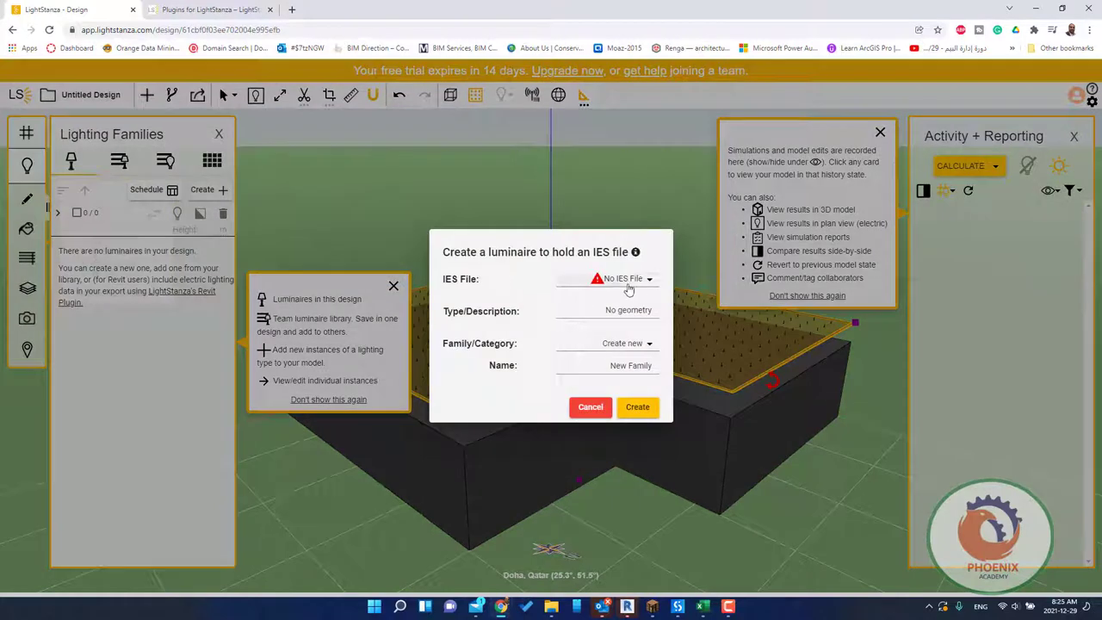
Use Copy of pel_2ft_generic.ies from the IES library and assign the luminaire to the existing Pursuit family.
{"action": "left_click", "coordinate": [626, 280]}
{"action": "left_click", "coordinate": [641, 334]}
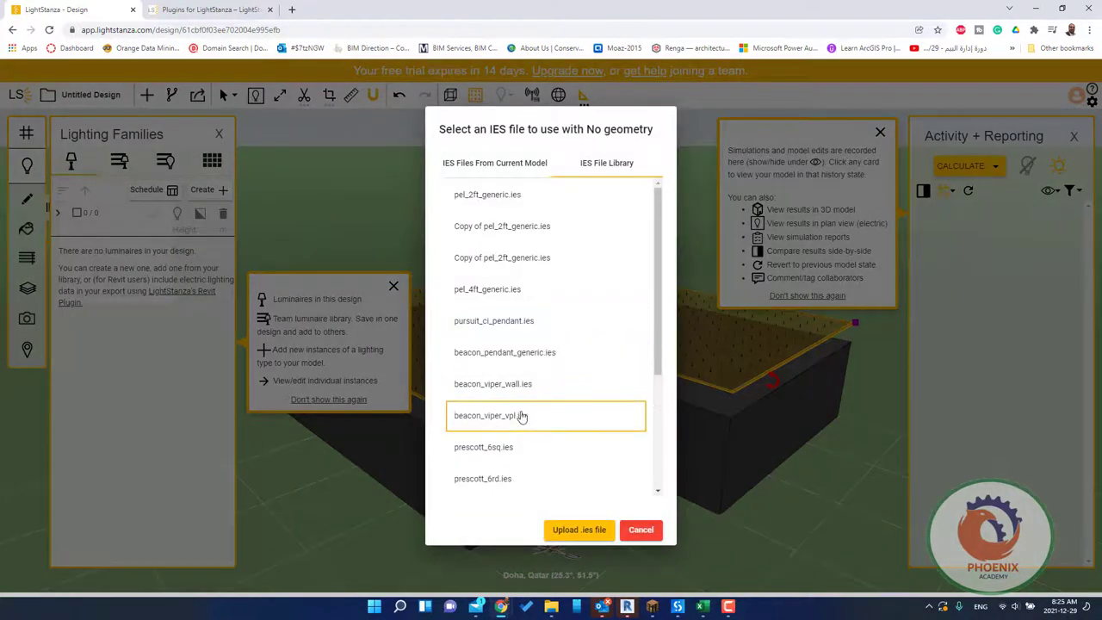
{"action": "left_click", "coordinate": [510, 258]}
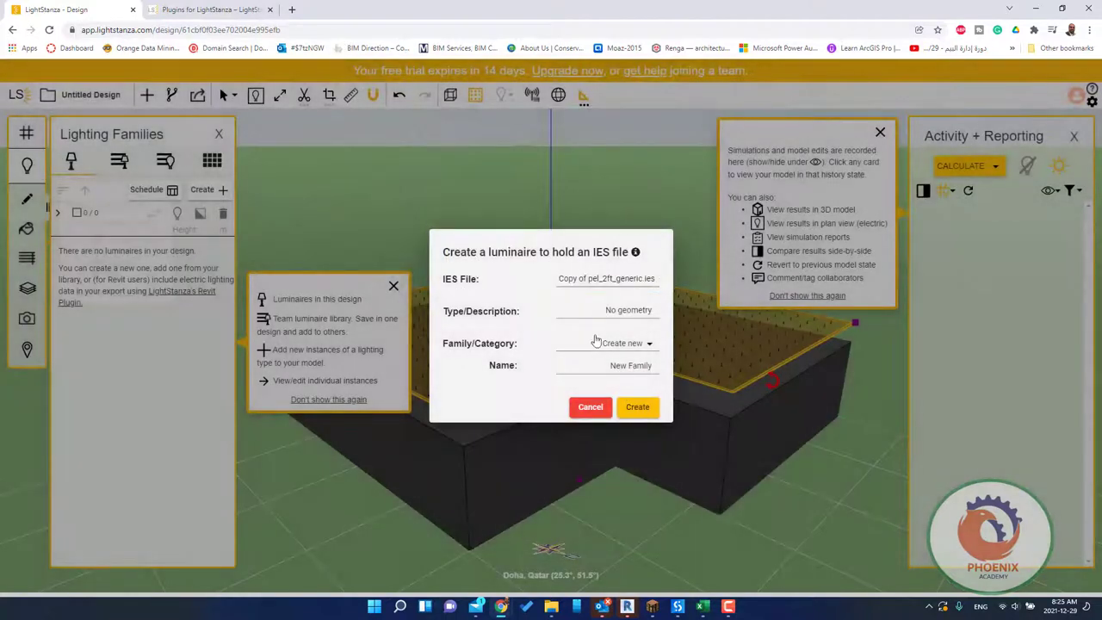
{"action": "left_click", "coordinate": [635, 344]}
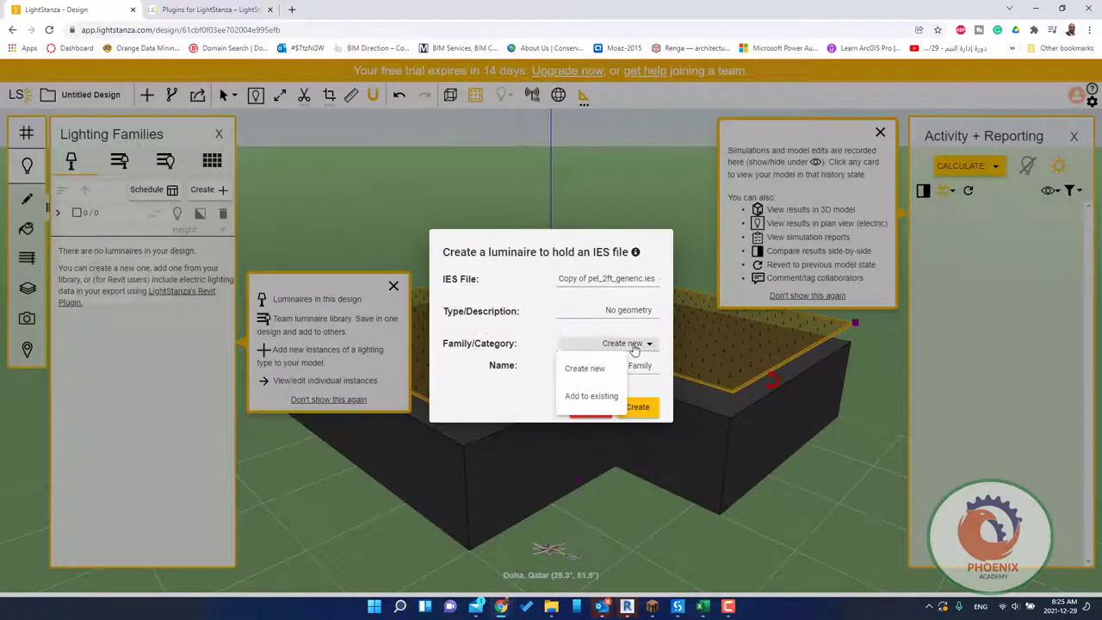
{"action": "left_click", "coordinate": [606, 394]}
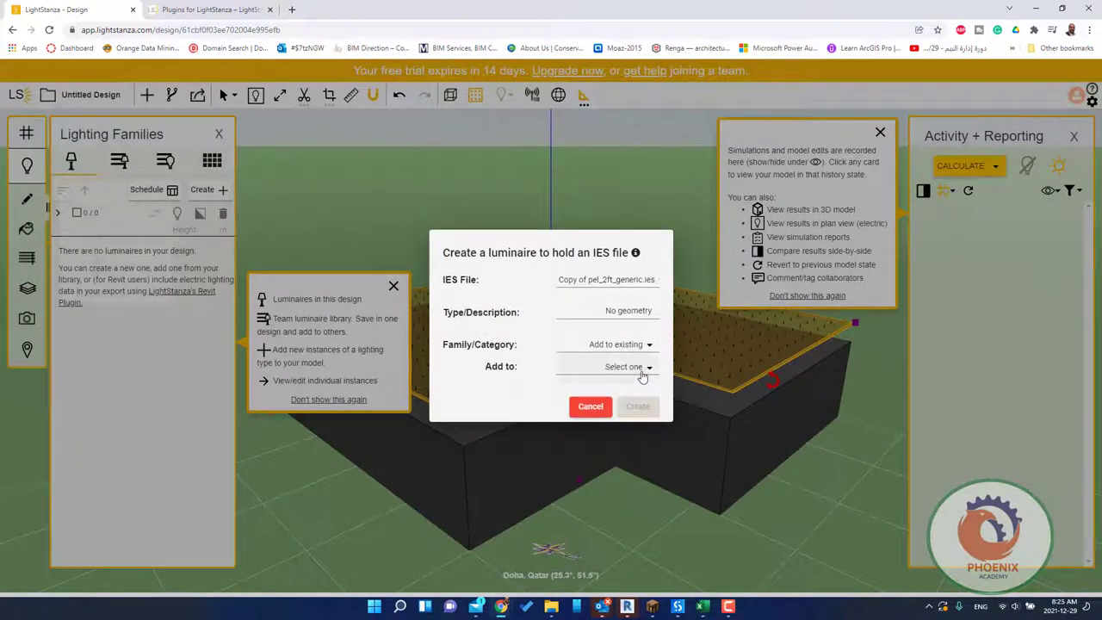
{"action": "left_click", "coordinate": [637, 367]}
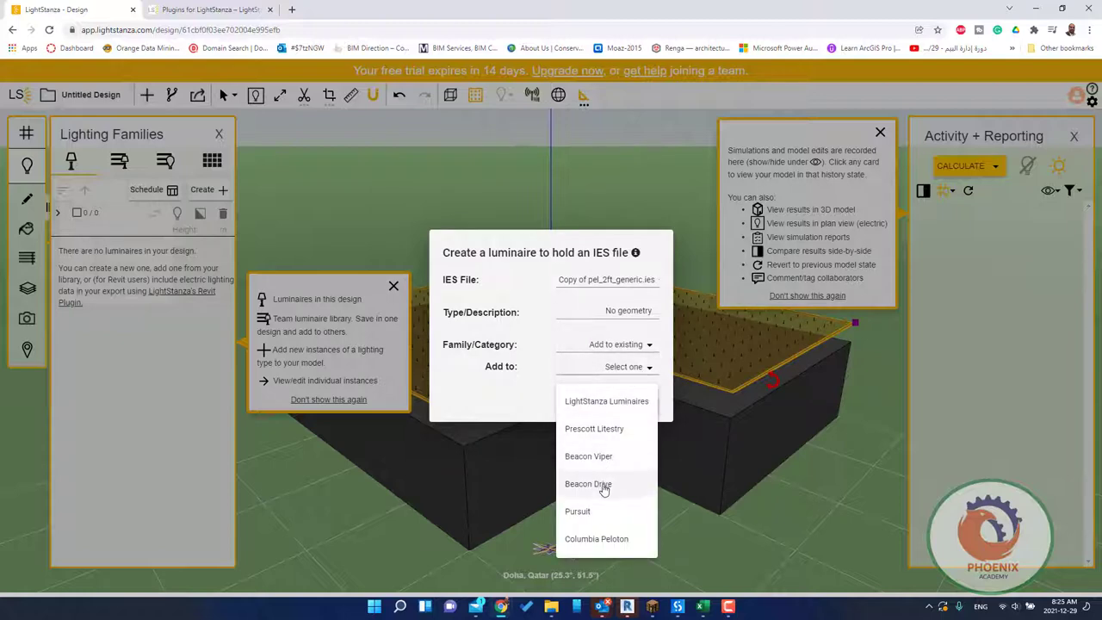
{"action": "left_click", "coordinate": [586, 511]}
Create the Pursuit luminaire type and begin adding instances of it.
{"action": "left_click", "coordinate": [638, 406]}
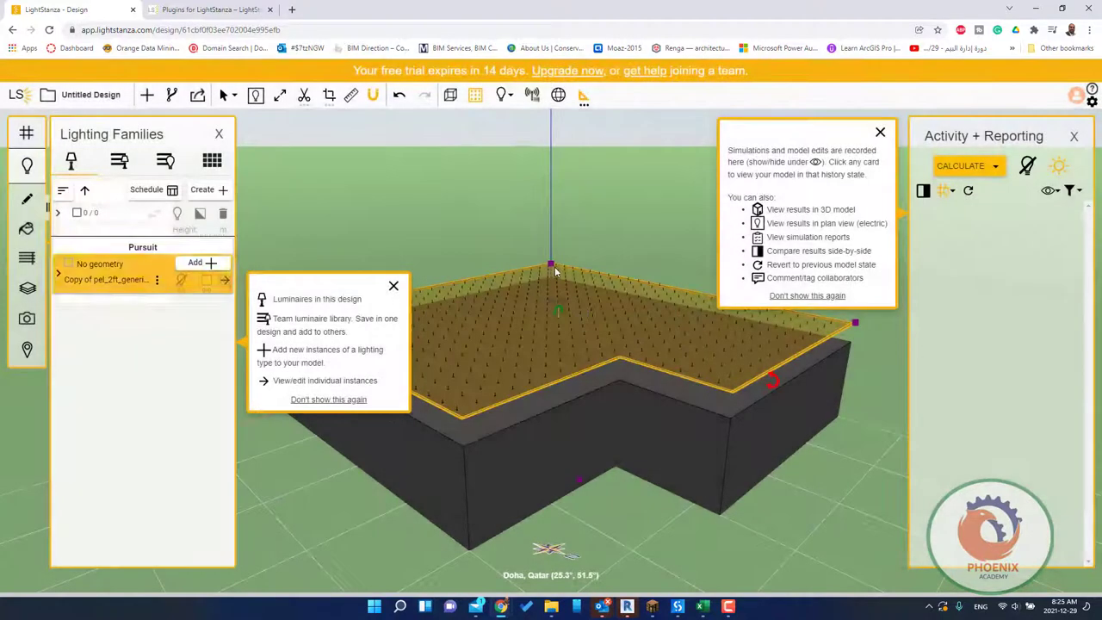
{"action": "scroll", "coordinate": [551, 278], "scroll_direction": "up", "scroll_amount": 5}
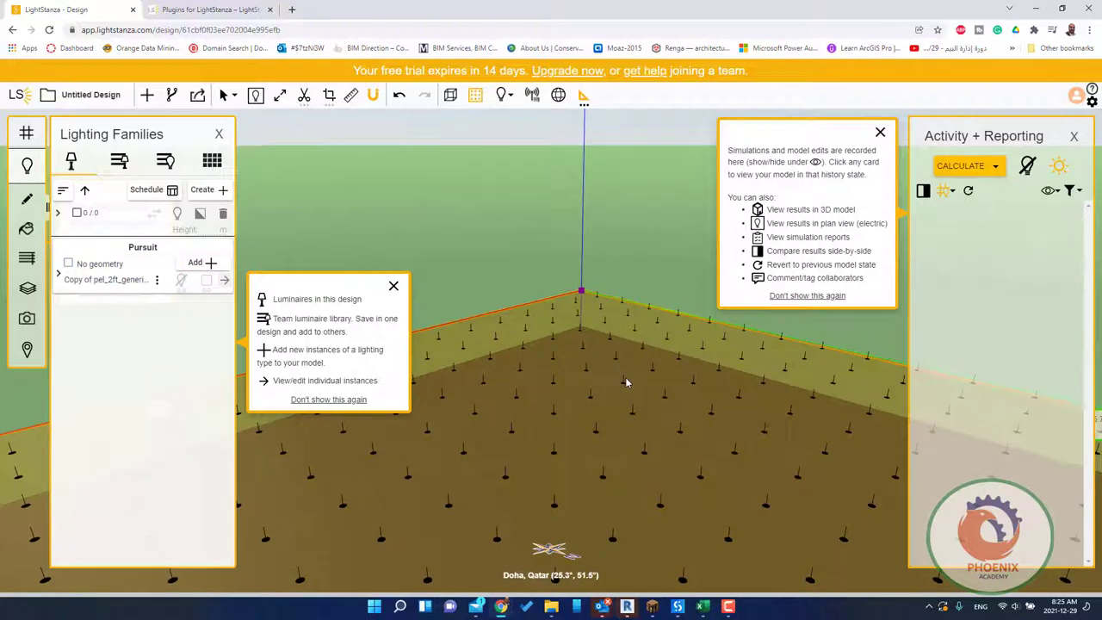
{"action": "left_click", "coordinate": [201, 263]}
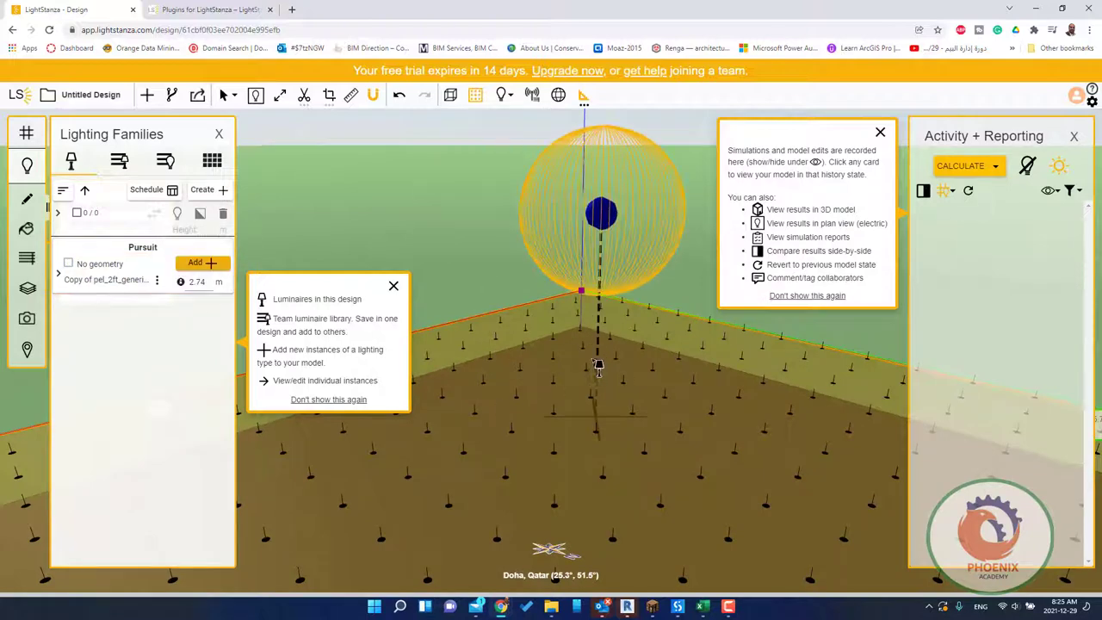
Place the Pursuit luminaires at 2.74 m height across the L-shaped room's slab.
{"action": "scroll", "coordinate": [494, 320], "scroll_direction": "down", "scroll_amount": 3}
{"action": "scroll", "coordinate": [602, 345], "scroll_direction": "down", "scroll_amount": 3}
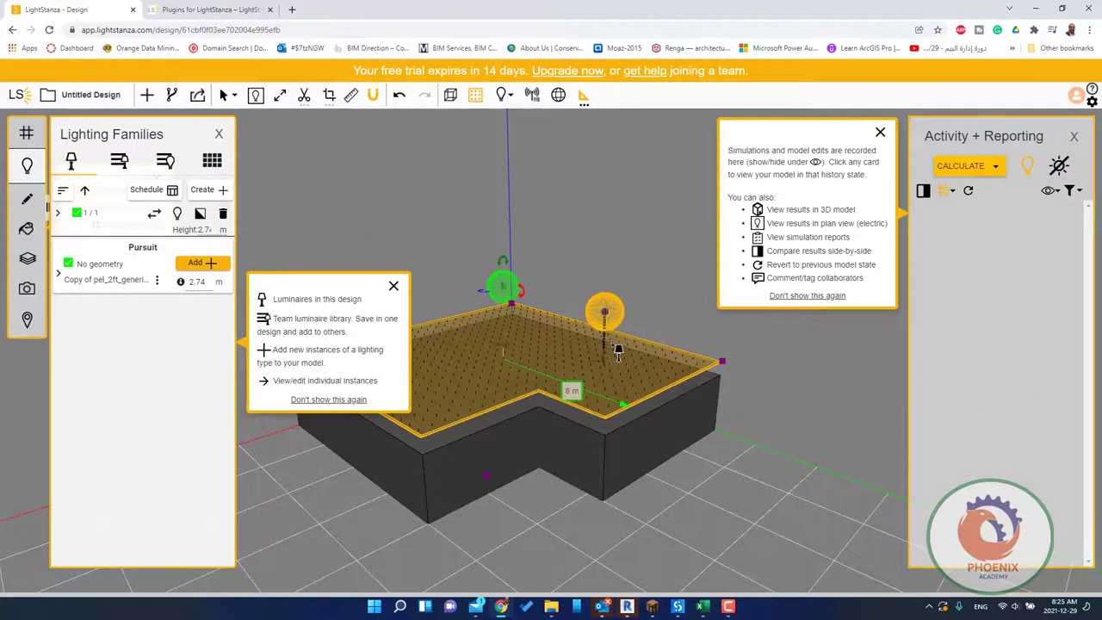
{"action": "left_click", "coordinate": [620, 354]}
{"action": "left_click", "coordinate": [499, 382]}
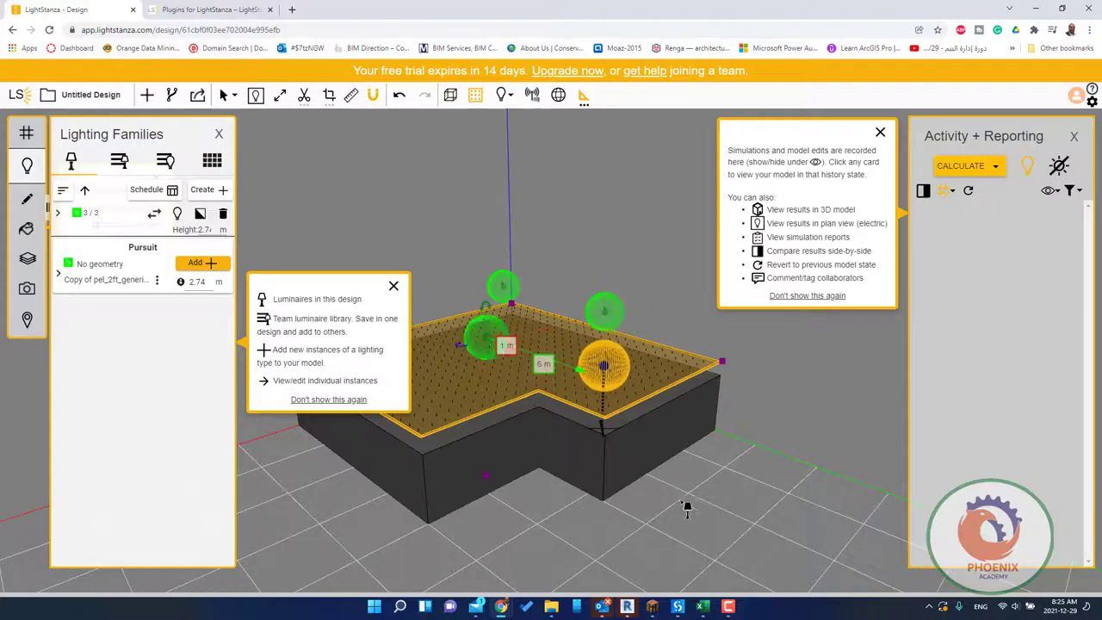
{"action": "left_click_drag", "start_coordinate": [602, 374], "coordinate": [543, 462]}
{"action": "scroll", "coordinate": [516, 439], "scroll_direction": "up", "scroll_amount": 2}
{"action": "scroll", "coordinate": [456, 404], "scroll_direction": "up", "scroll_amount": 3}
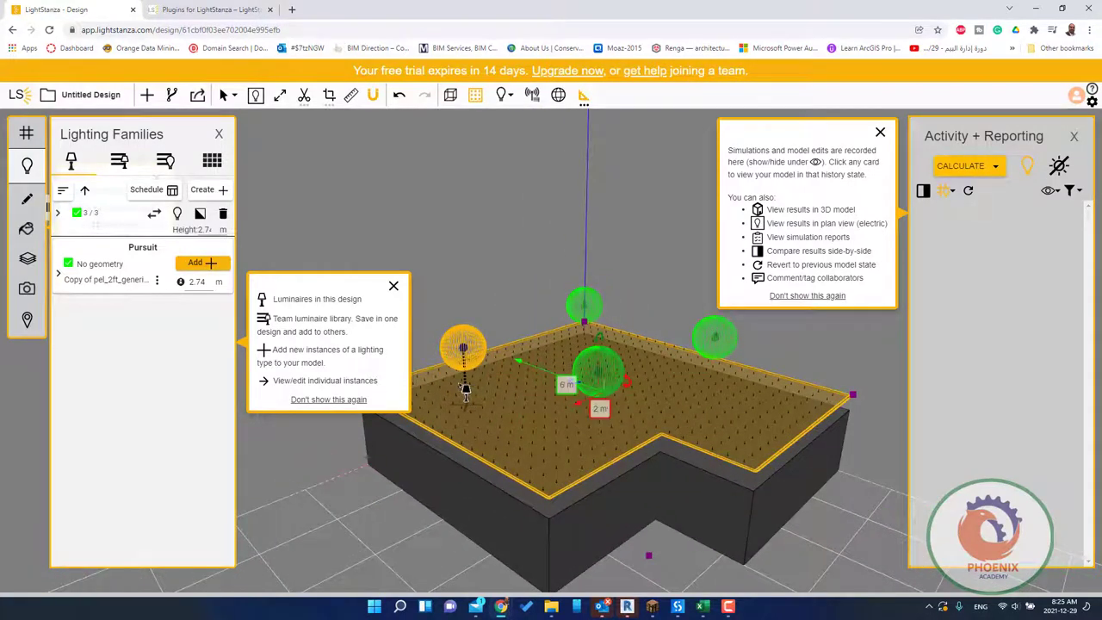
{"action": "left_click", "coordinate": [468, 418]}
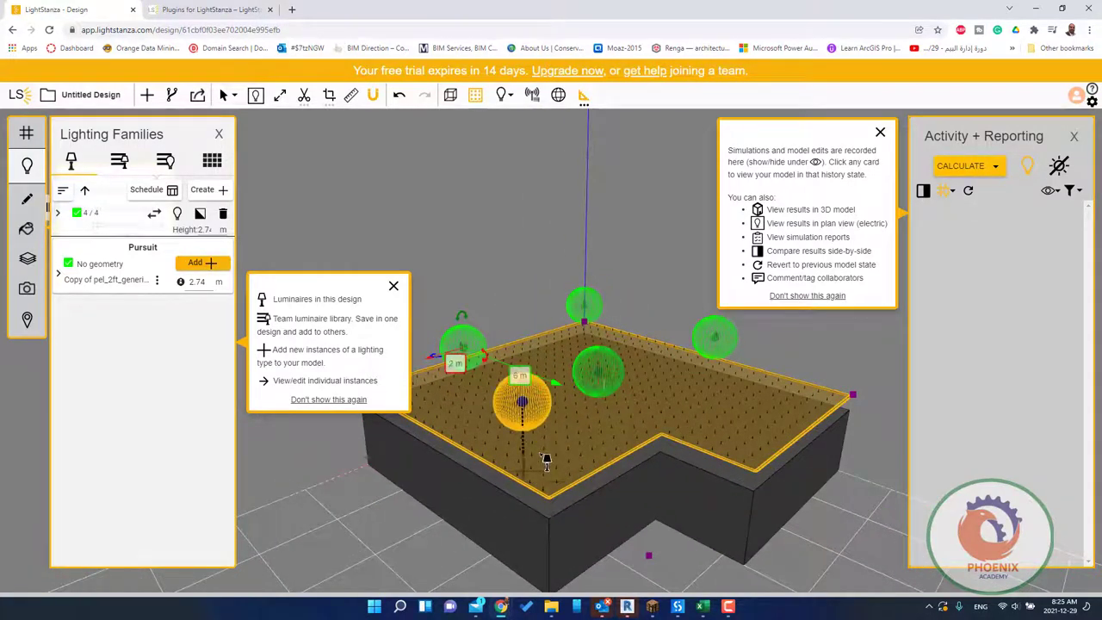
{"action": "left_click", "coordinate": [558, 454]}
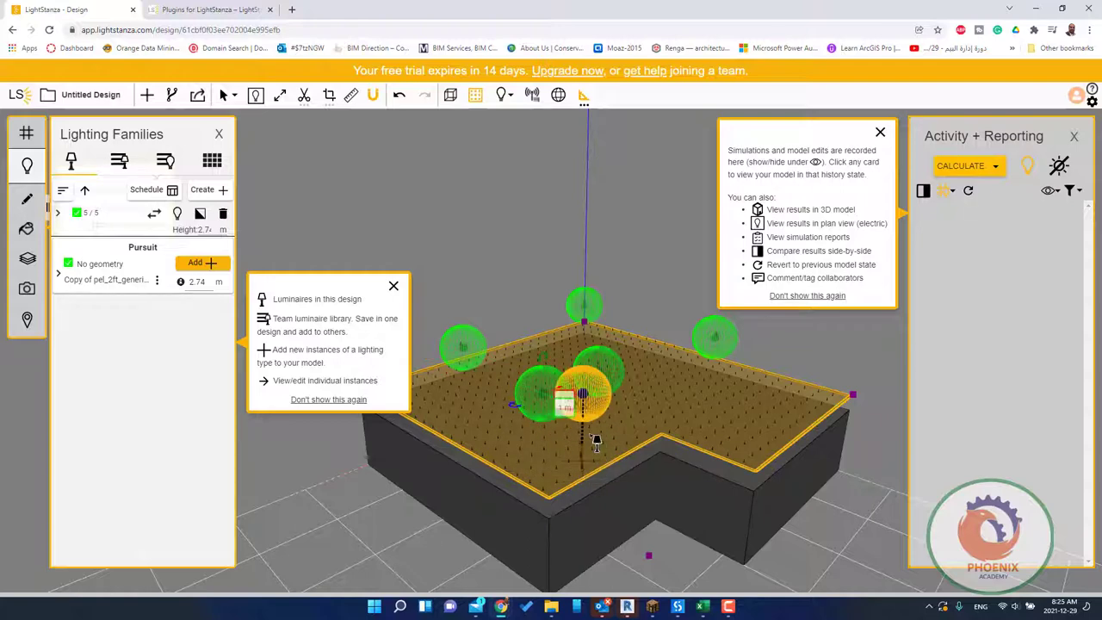
Run a Grid Illuminance calculation in Normal mode with blocked points excluded.
{"action": "left_click", "coordinate": [990, 169]}
{"action": "left_click", "coordinate": [1008, 220]}
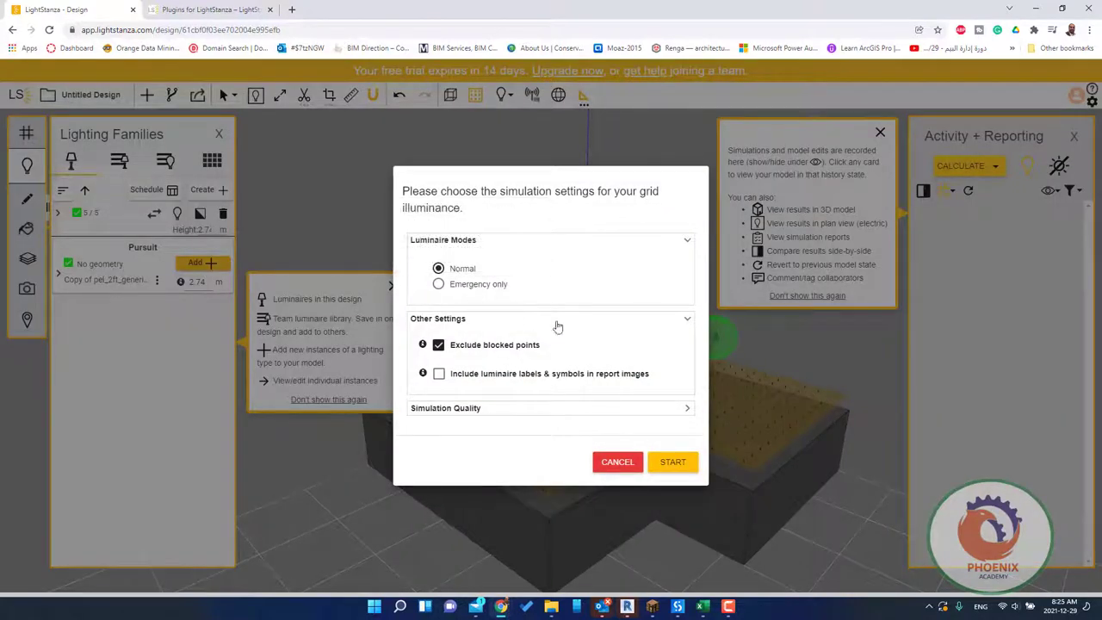
{"action": "left_click", "coordinate": [672, 461]}
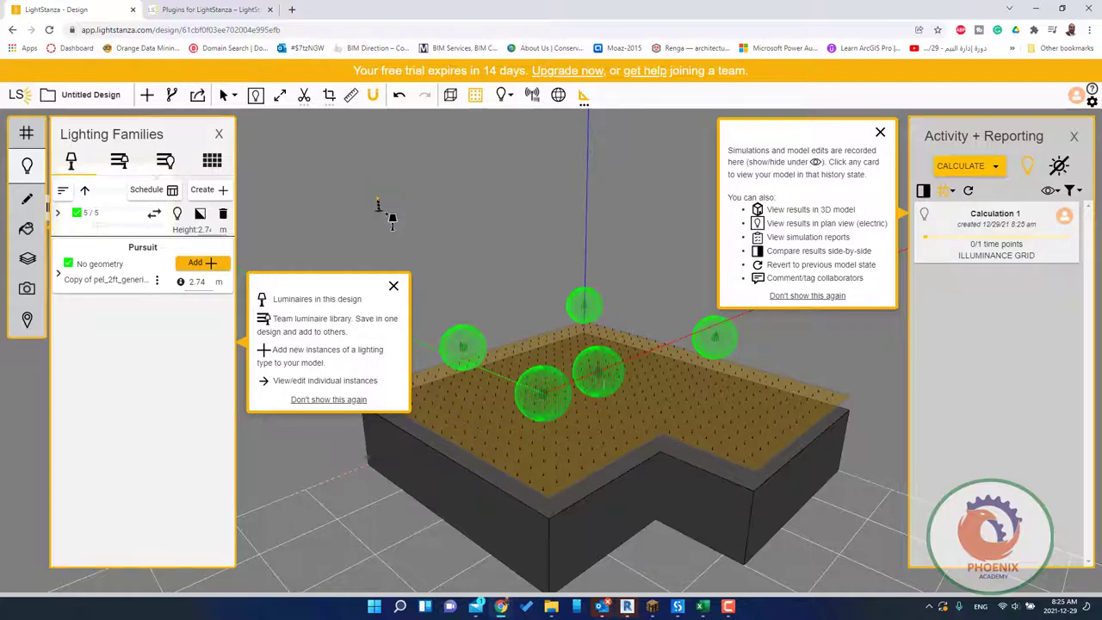
{"action": "mouse_move", "coordinate": [997, 261]}
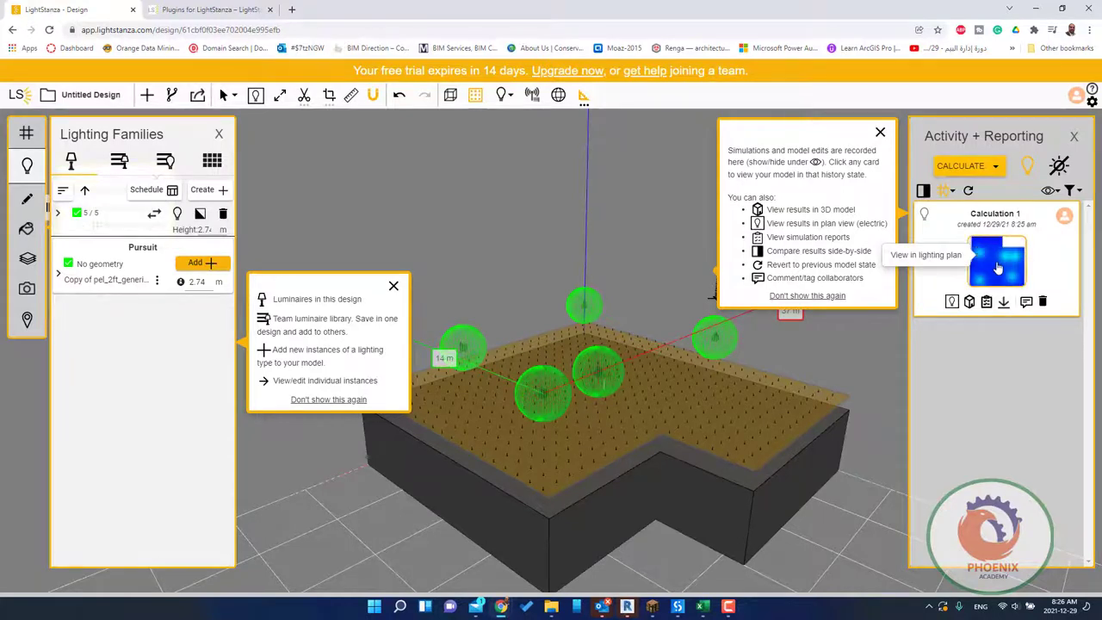
Overlay Calculation 1's illuminance heat map on the plan with bounds of 11–28 lux.
{"action": "left_click", "coordinate": [997, 268]}
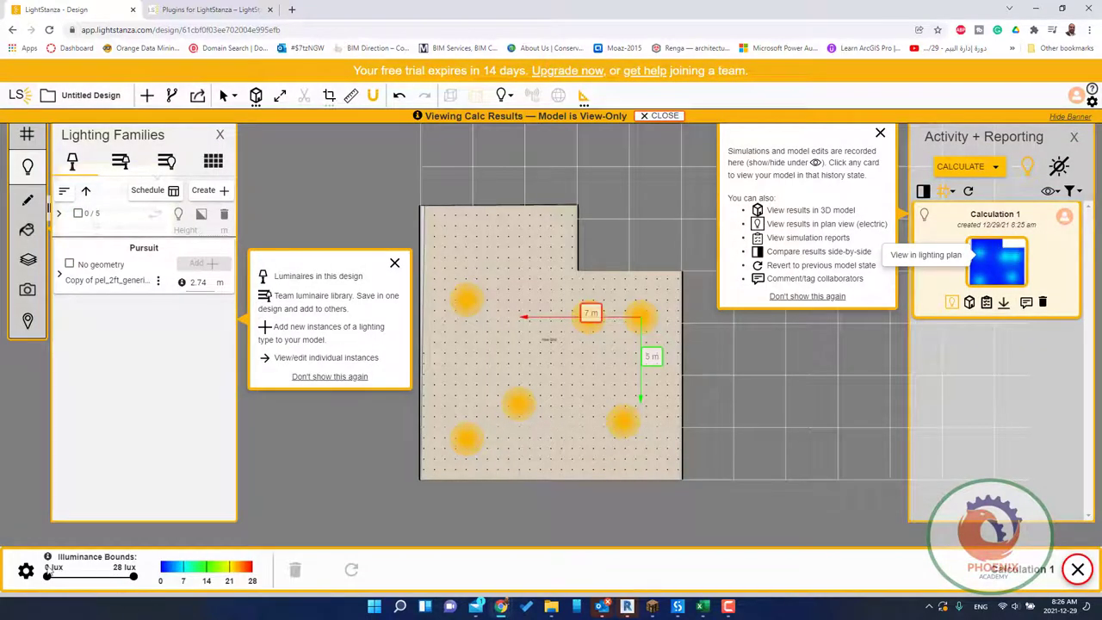
{"action": "left_click_drag", "start_coordinate": [598, 317], "coordinate": [644, 422]}
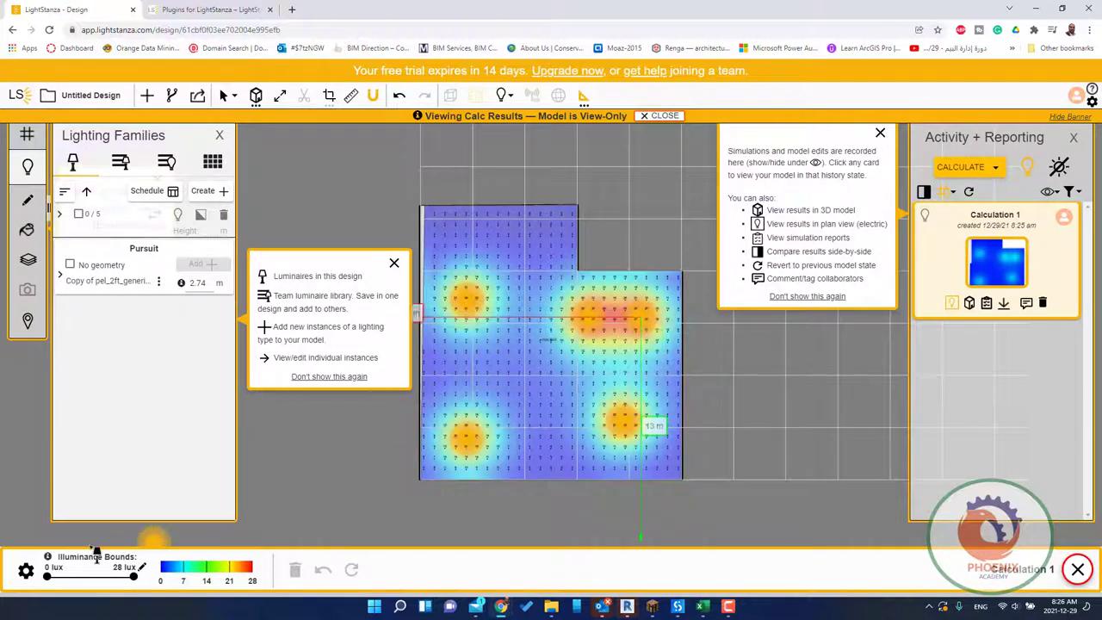
{"action": "left_click_drag", "start_coordinate": [55, 578], "coordinate": [138, 581]}
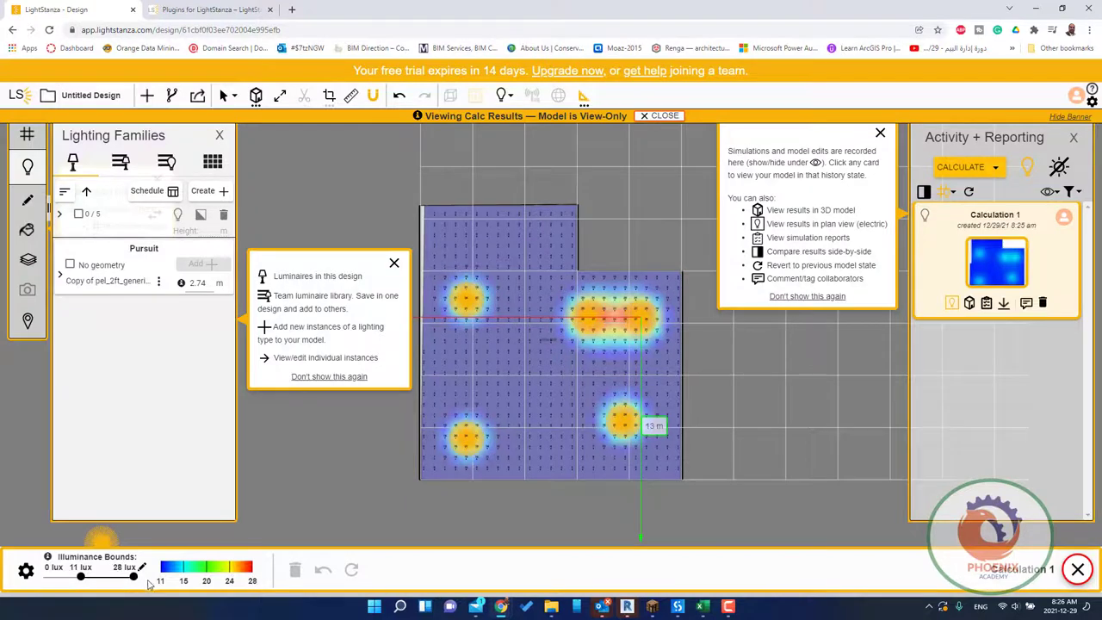
{"action": "left_click", "coordinate": [831, 352]}
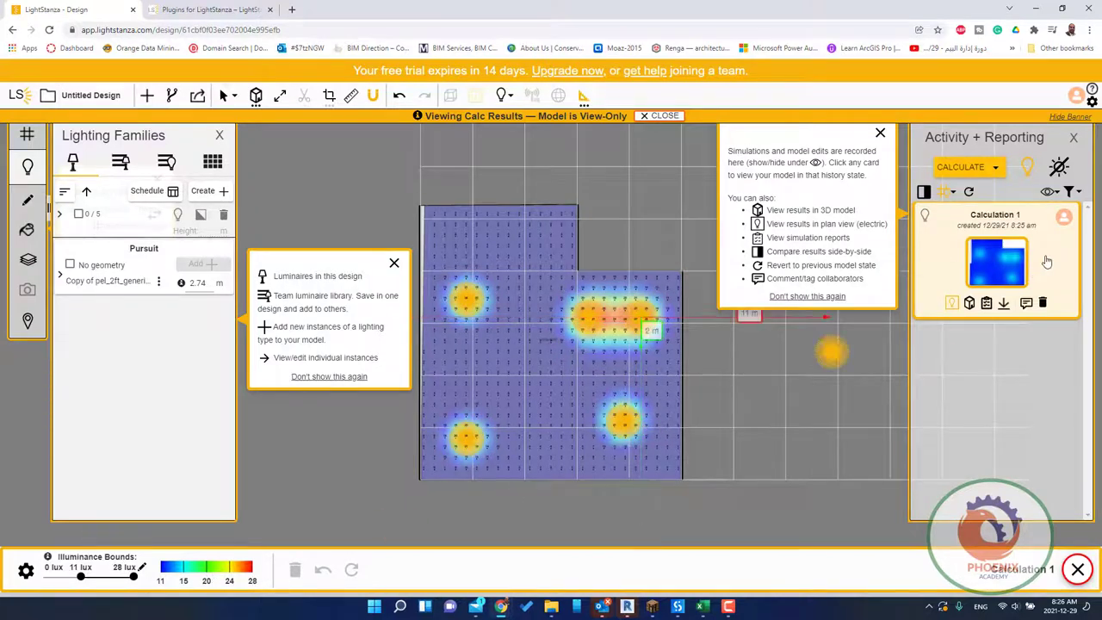
View Calculation 1 on the 3D model and in its 8.8 lux average report, then exit the report.
{"action": "left_click", "coordinate": [970, 303]}
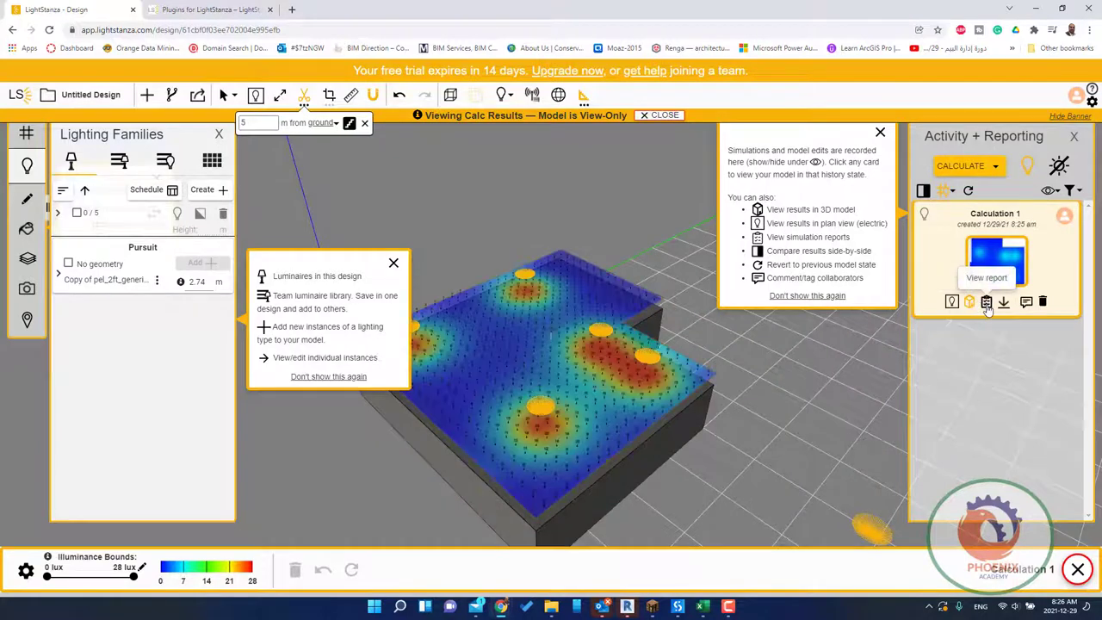
{"action": "left_click", "coordinate": [987, 303]}
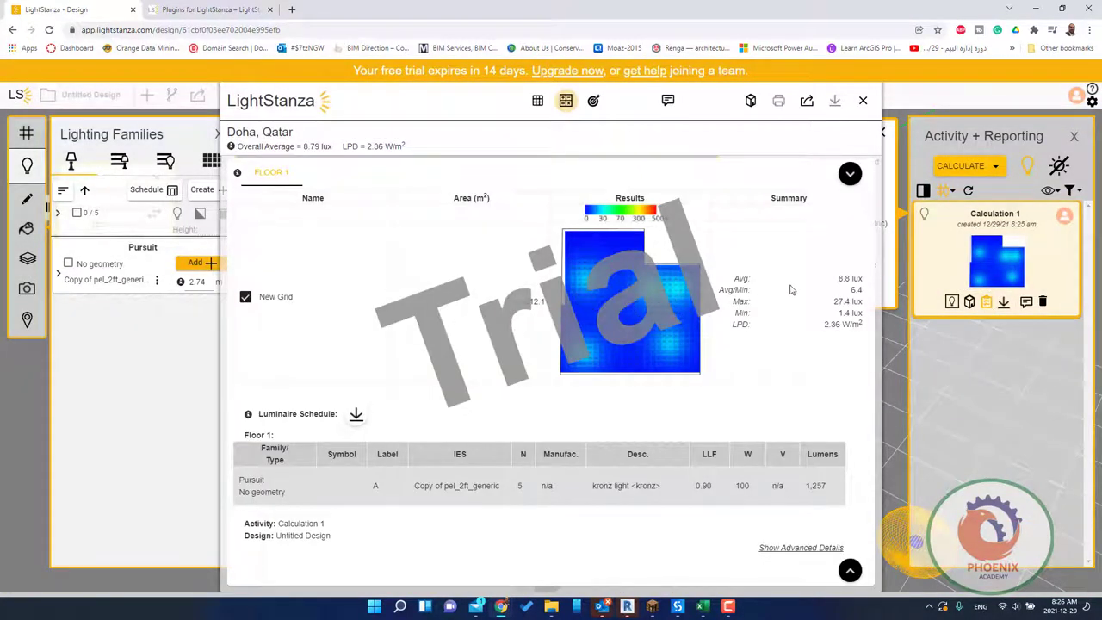
{"action": "left_click", "coordinate": [863, 101]}
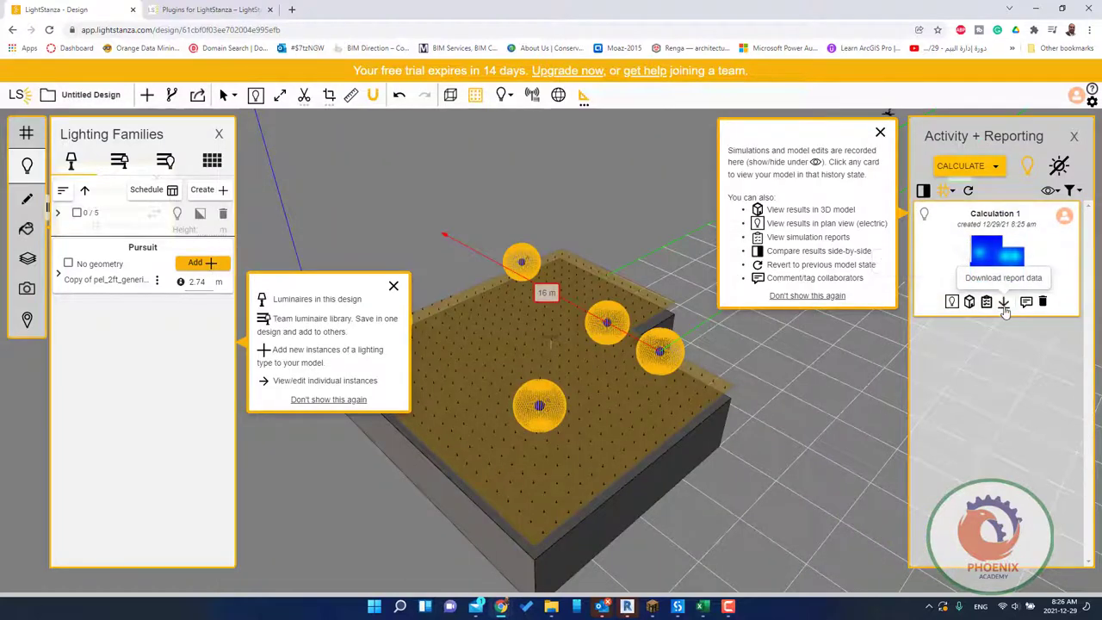
Save Calculation 1's report data as Untitled_Design_illuminance_grids.zip in the Downloads folder.
{"action": "left_click", "coordinate": [1003, 305]}
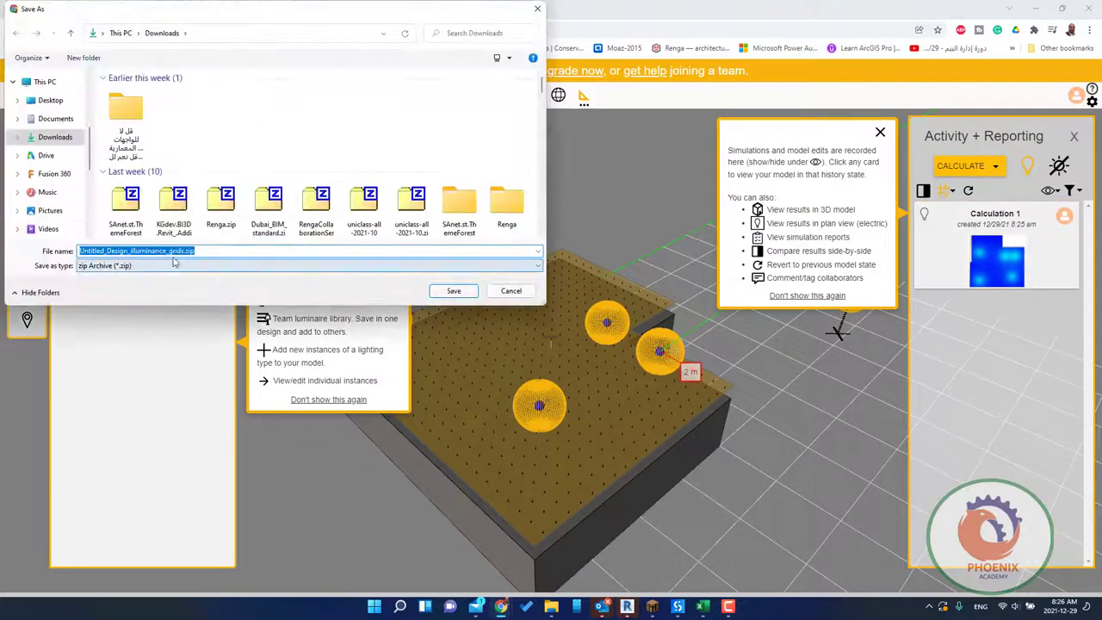
{"action": "left_click", "coordinate": [520, 291]}
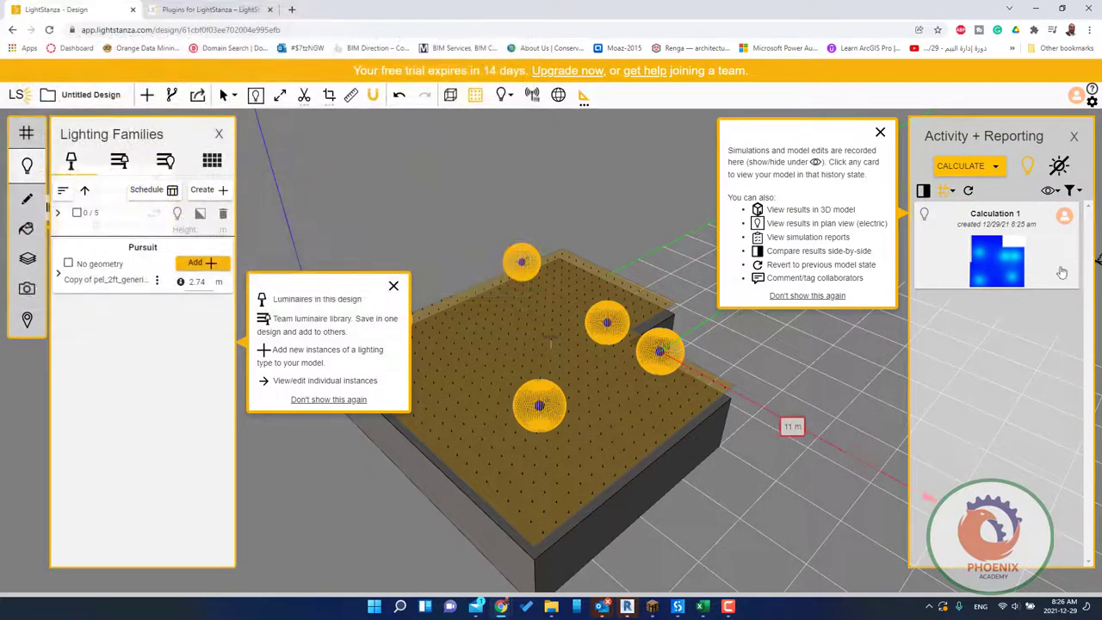